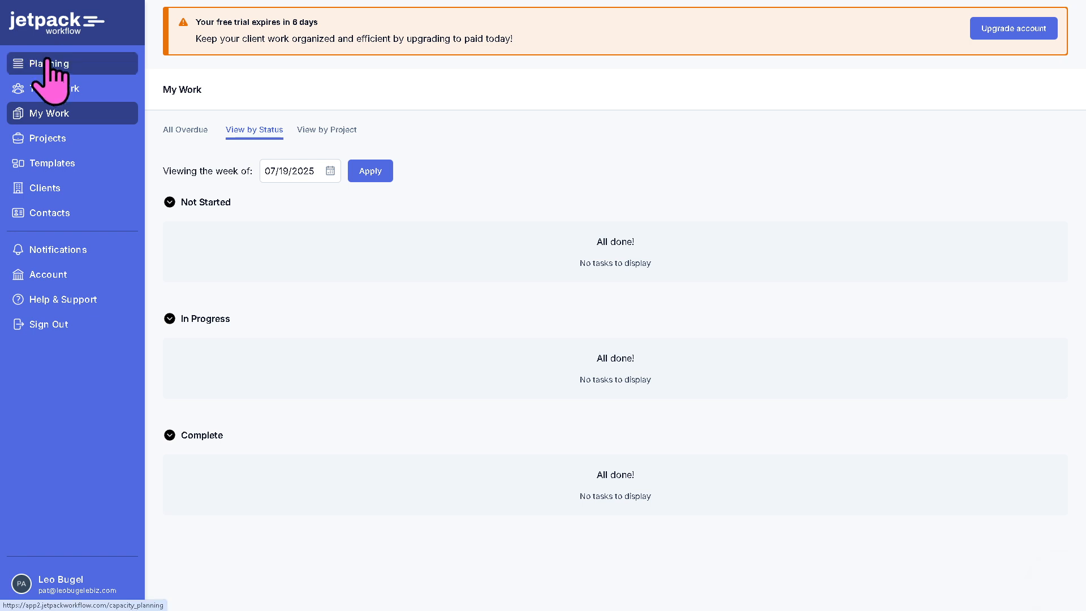
- Examine the Planning allocations in bulk edit mode and the team's upcoming work for the week of 07/19/2025
left_click(44, 63)
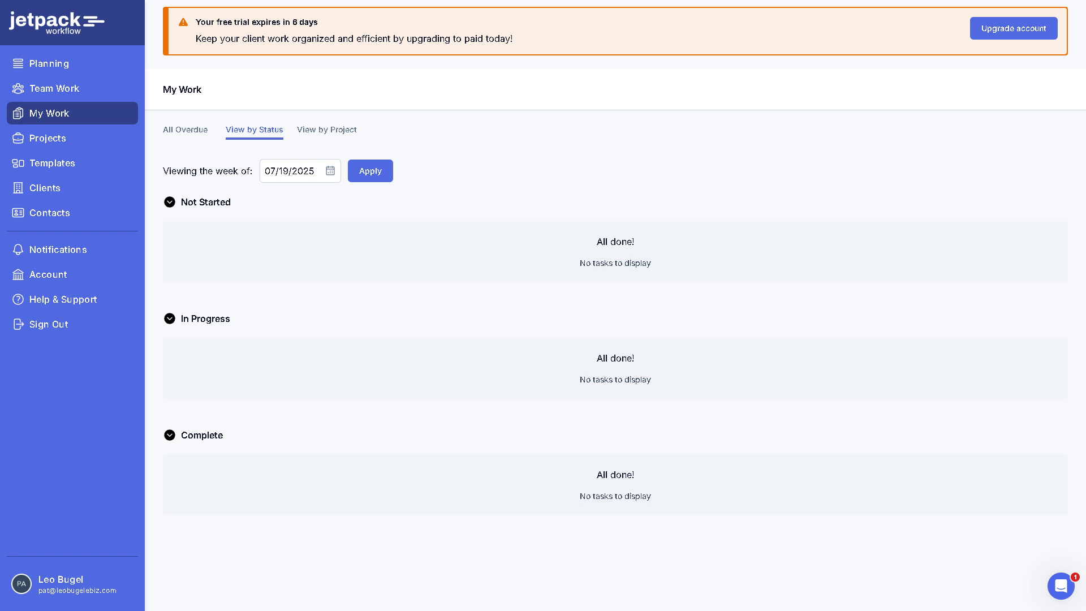
left_click(90, 64)
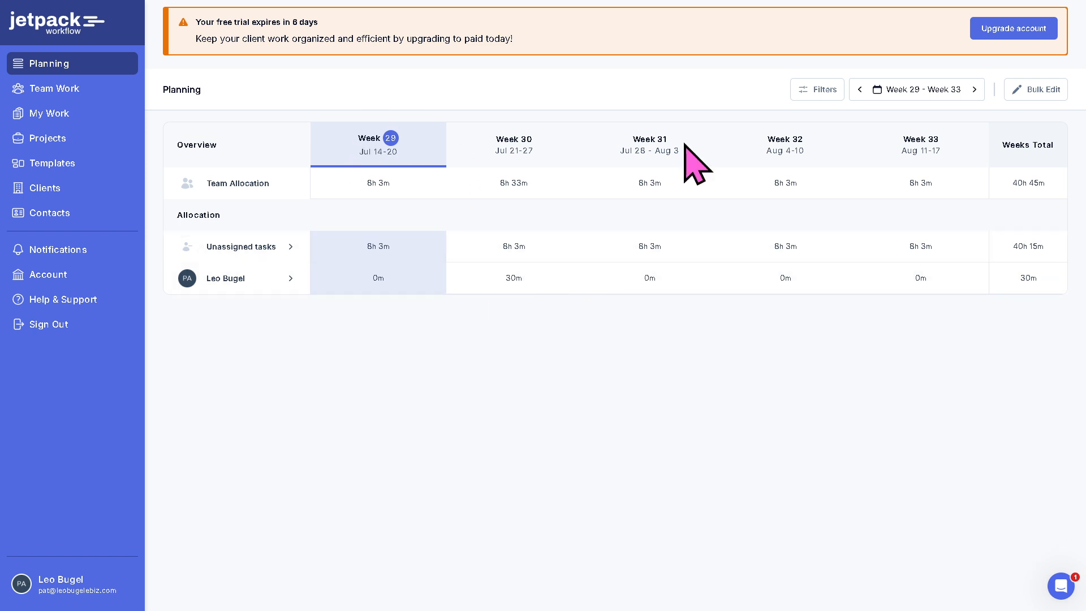
left_click(1026, 90)
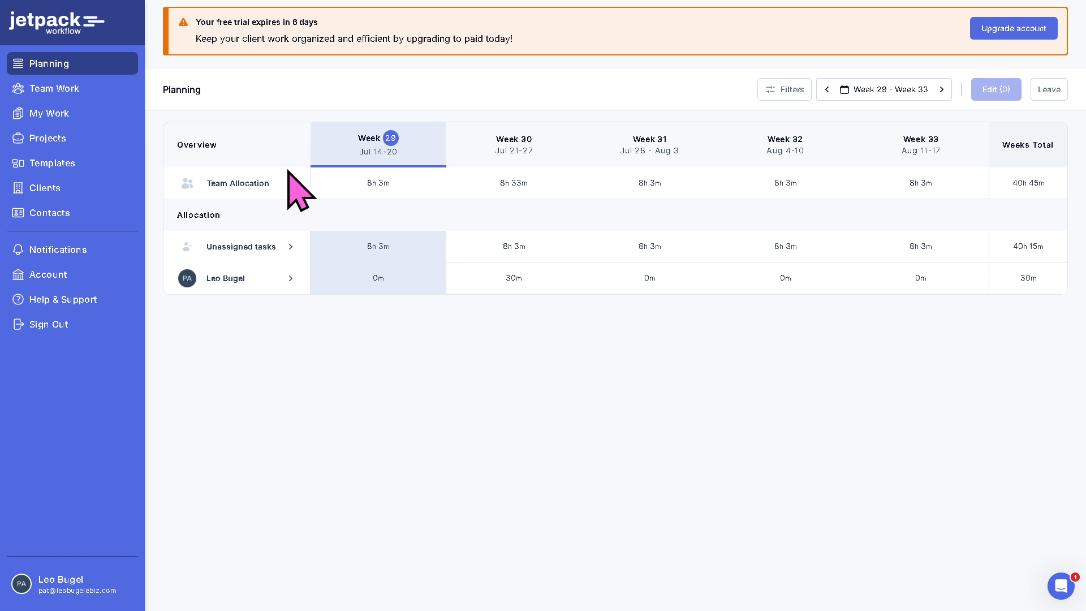
left_click(35, 91)
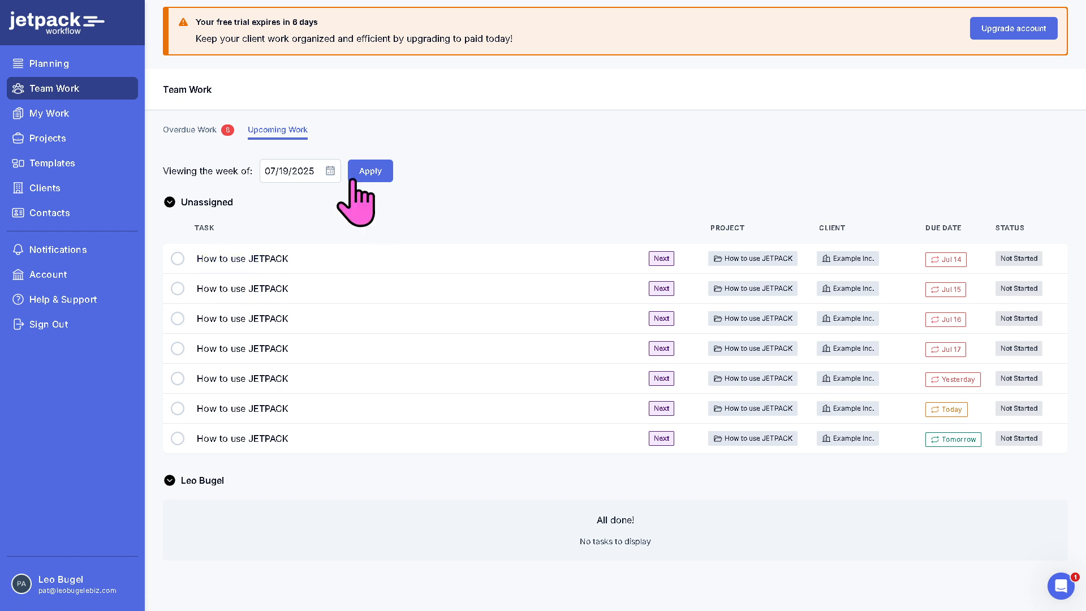
left_click(377, 180)
- Look through My Work in the overdue, by-status and by-project views
left_click(80, 114)
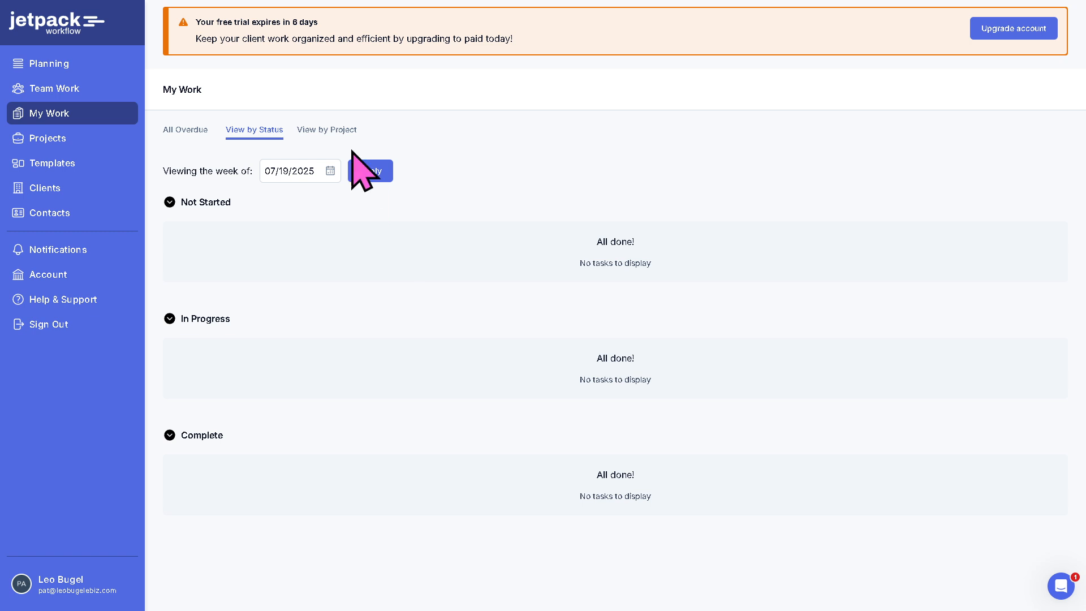
left_click(272, 132)
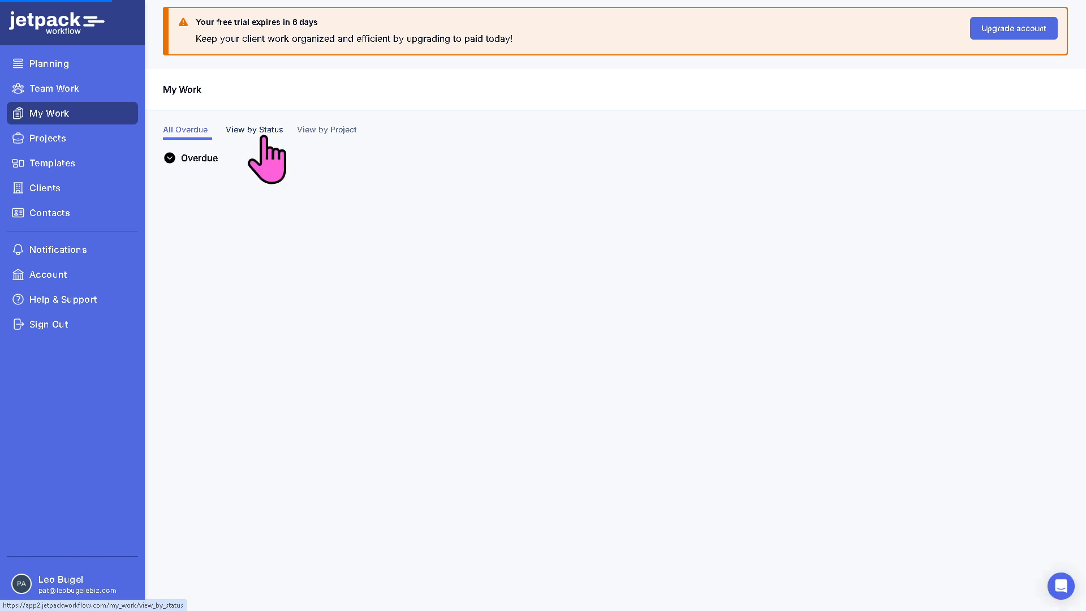
left_click(321, 130)
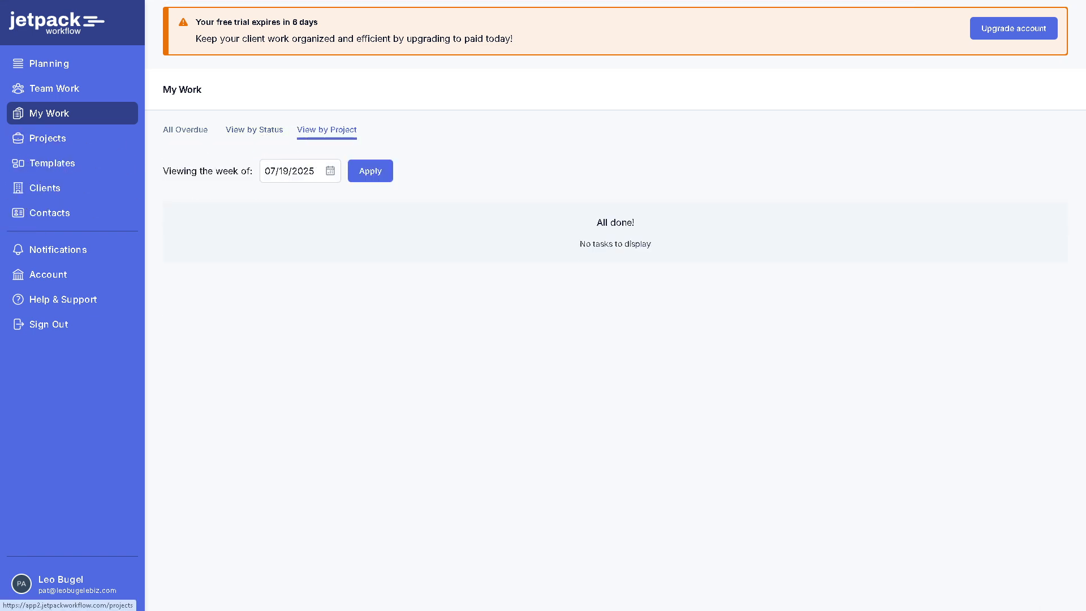
- Start a new project named "How to use JETPACK WORKFLOW" and copy the name into its description
left_click(43, 142)
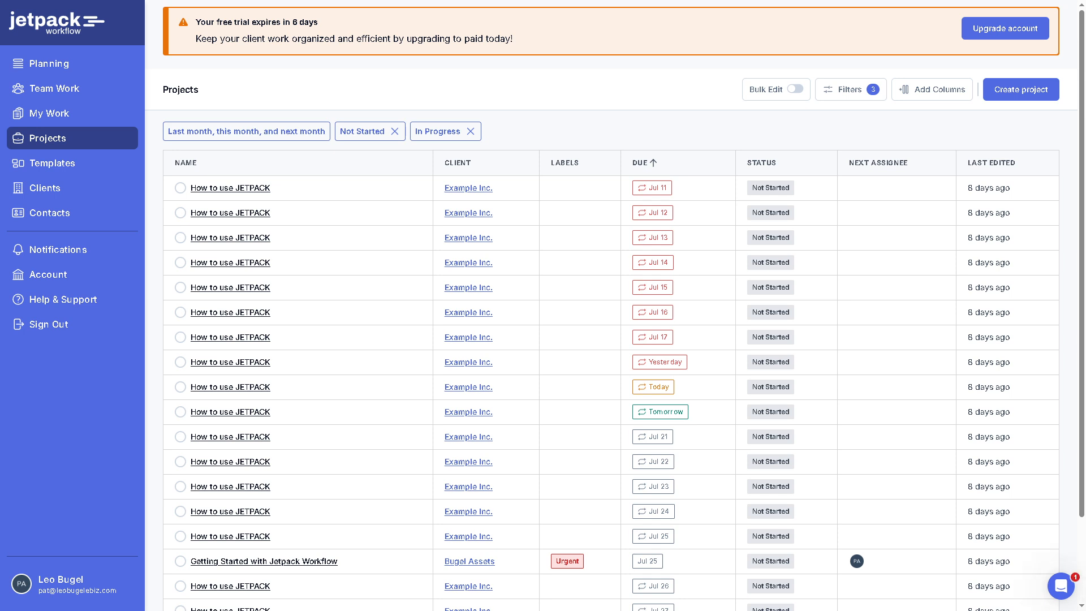
left_click(997, 93)
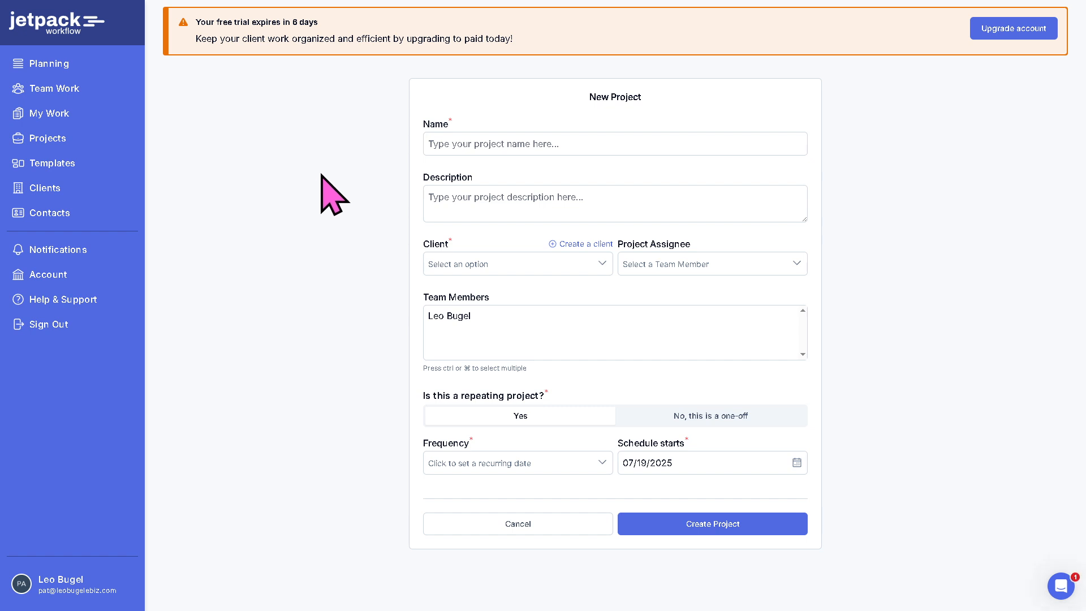
left_click(467, 141)
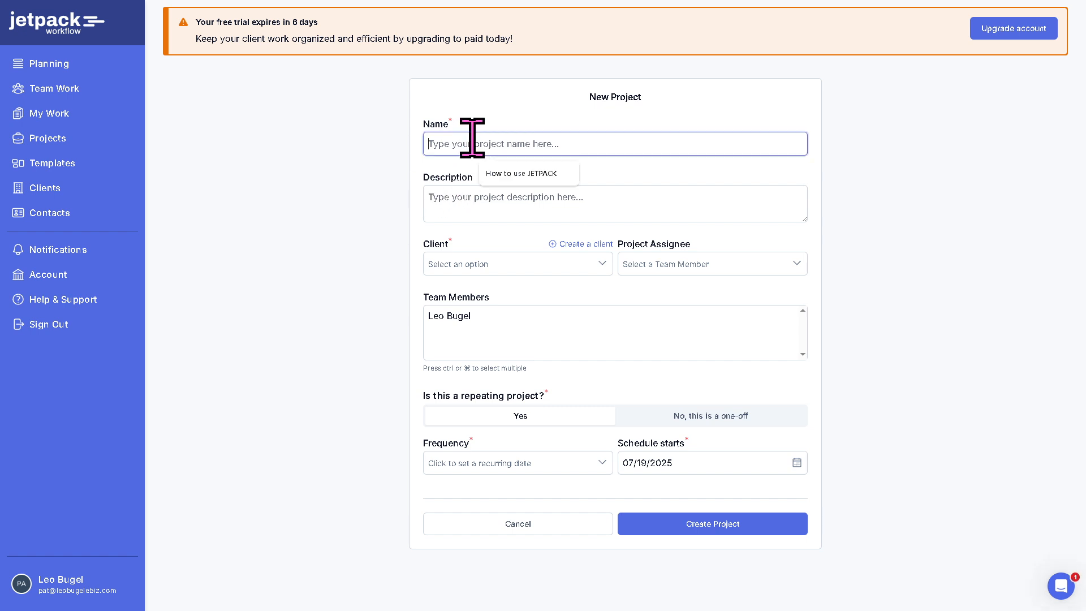
left_click(519, 172)
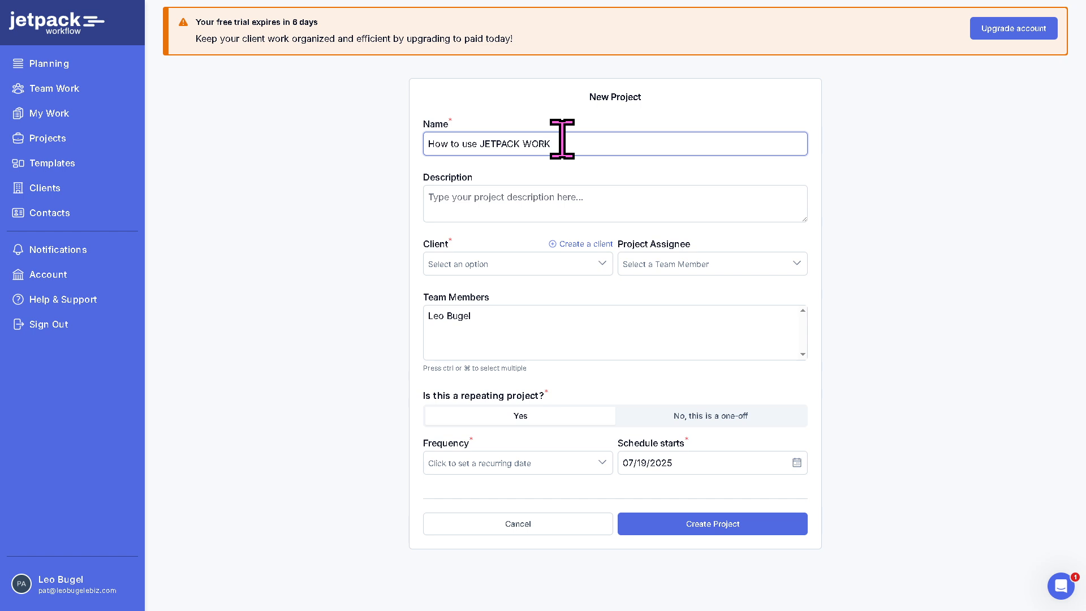
type("WORKFLOW")
key("ctrl+a")
key("ctrl+c")
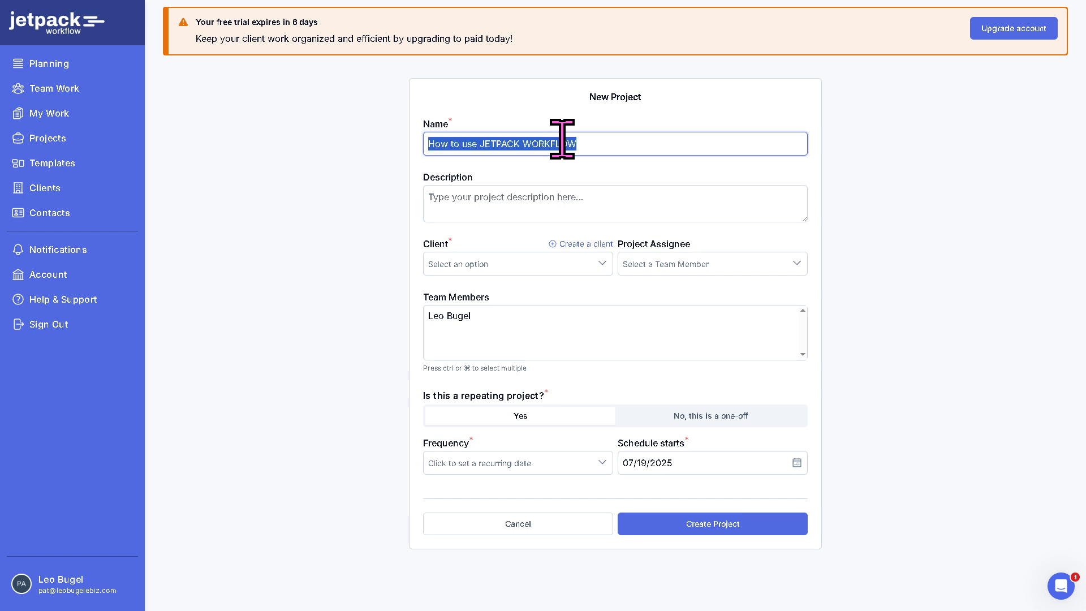
left_click(521, 194)
key("ctrl+v")
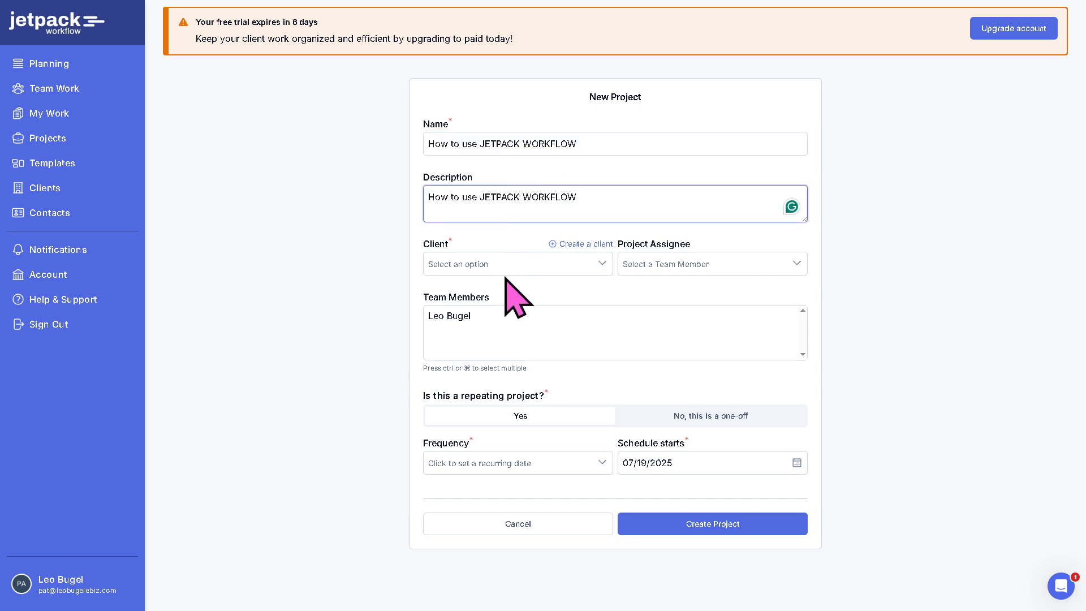
- Set the new project's client to Example Inc. and leave the project unassigned
left_click(521, 263)
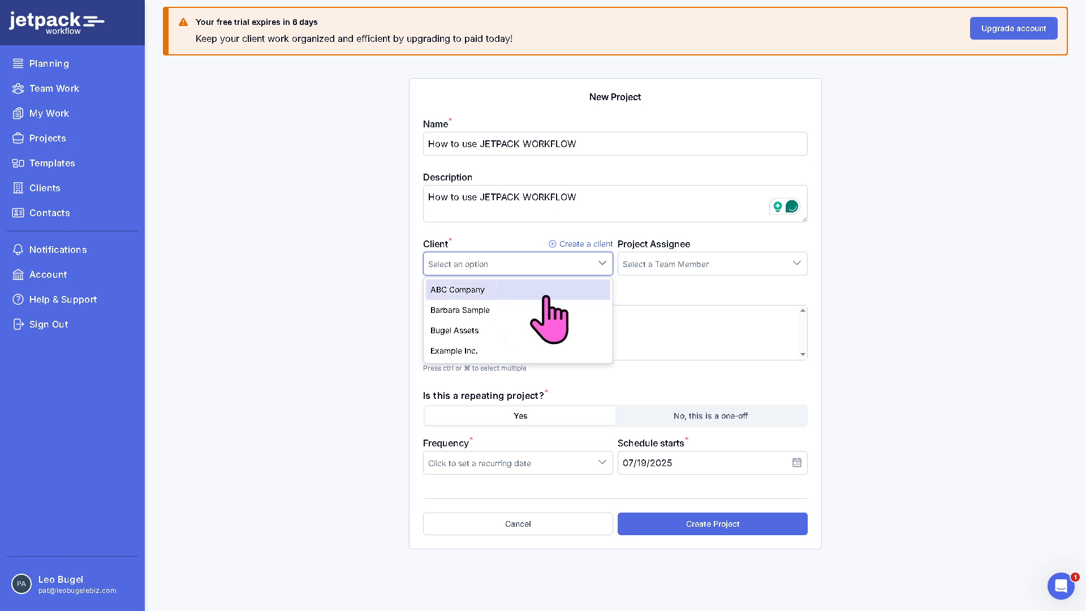
left_click(460, 351)
left_click(767, 281)
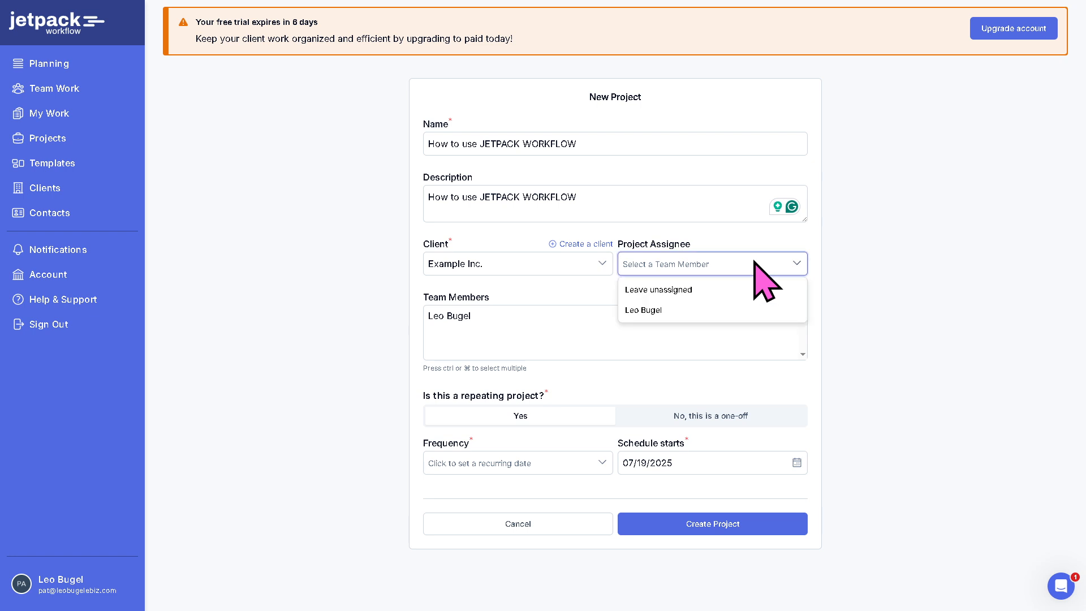
left_click(669, 292)
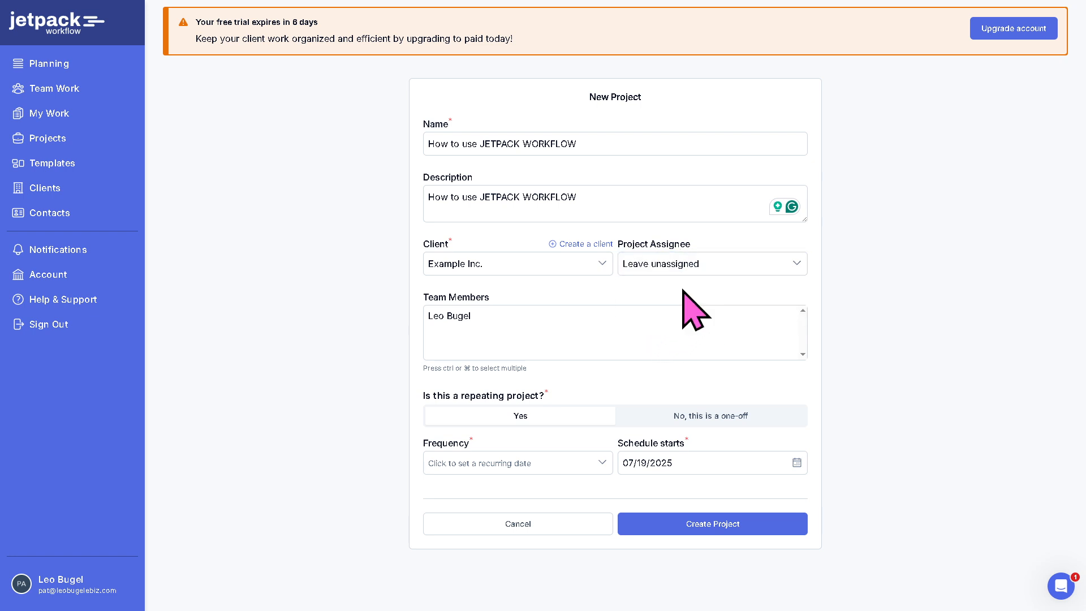
left_click(498, 330)
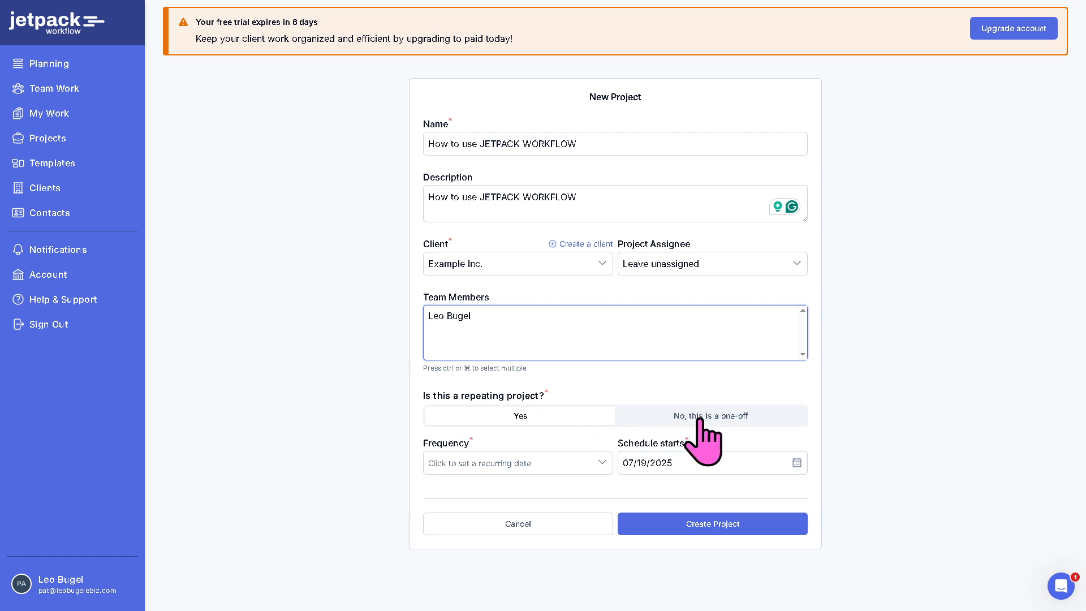
- Make the project repeating with a Daily frequency and create it
left_click(537, 417)
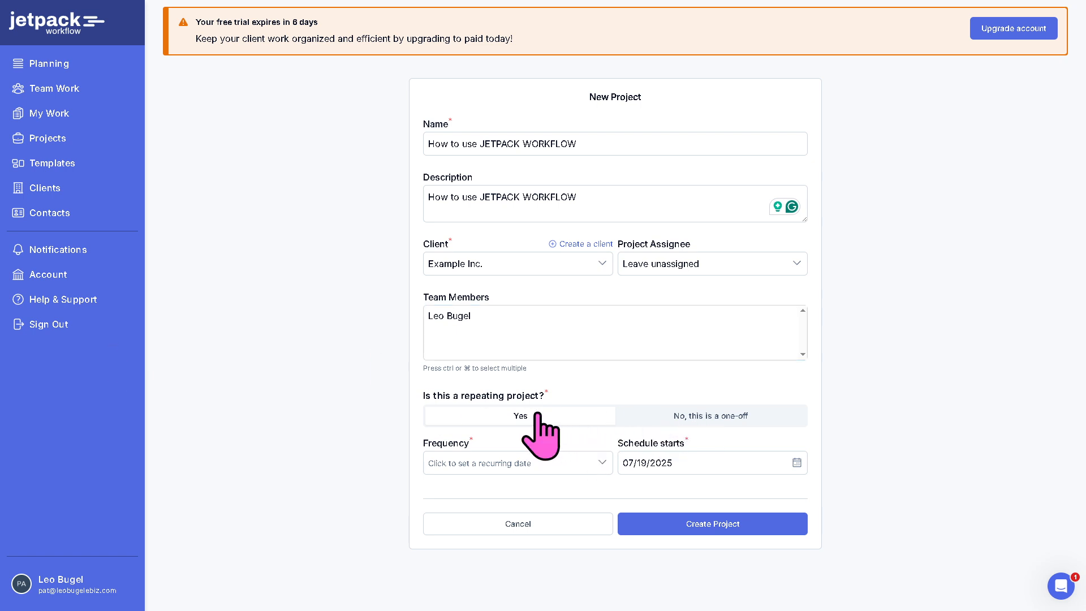
left_click(547, 463)
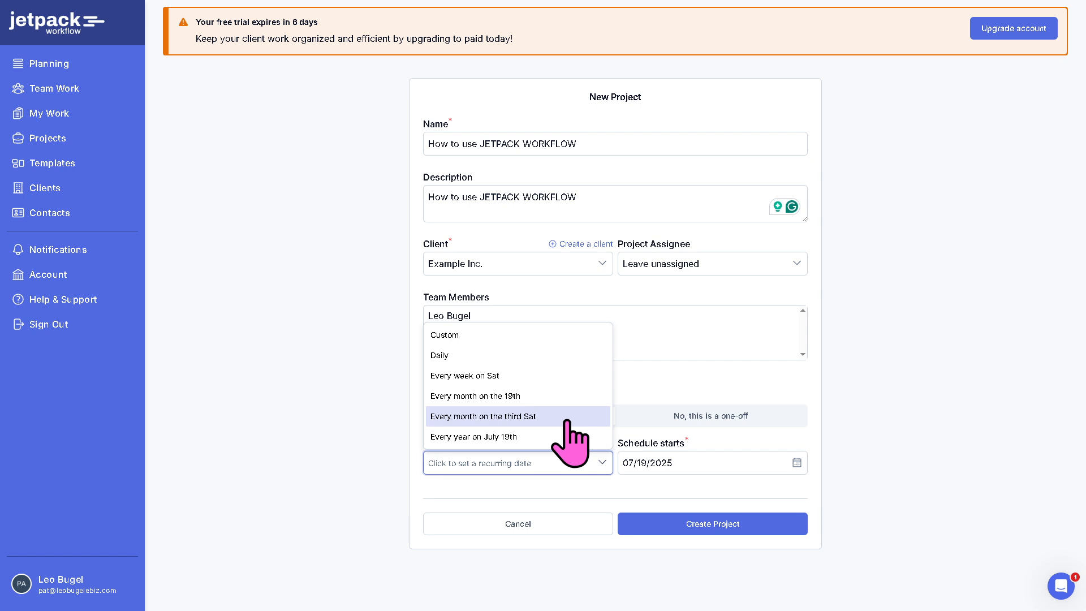
left_click(674, 524)
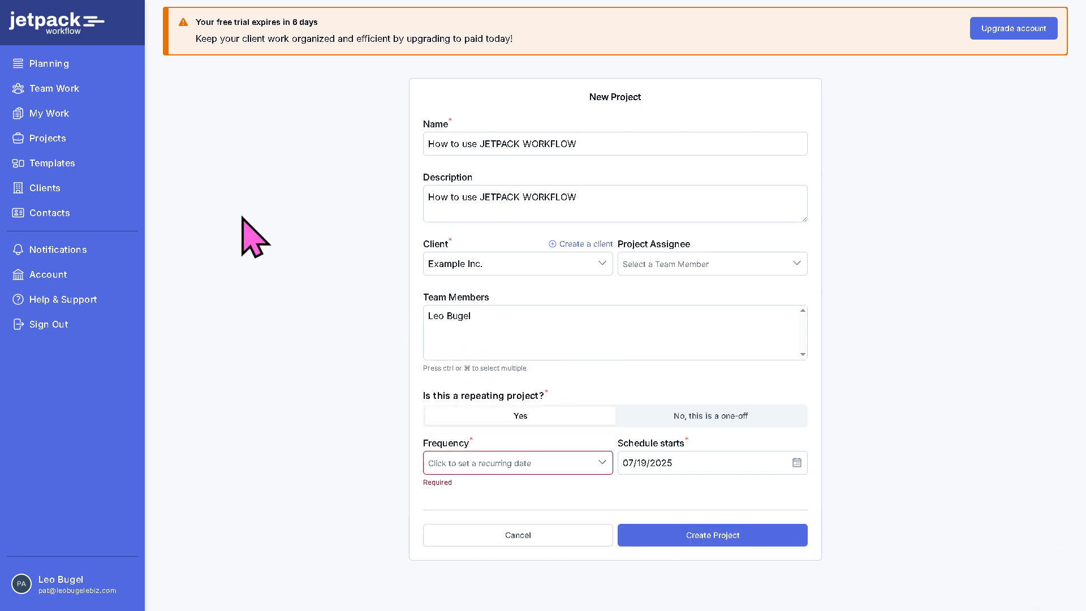
left_click(497, 467)
left_click(473, 356)
left_click(721, 539)
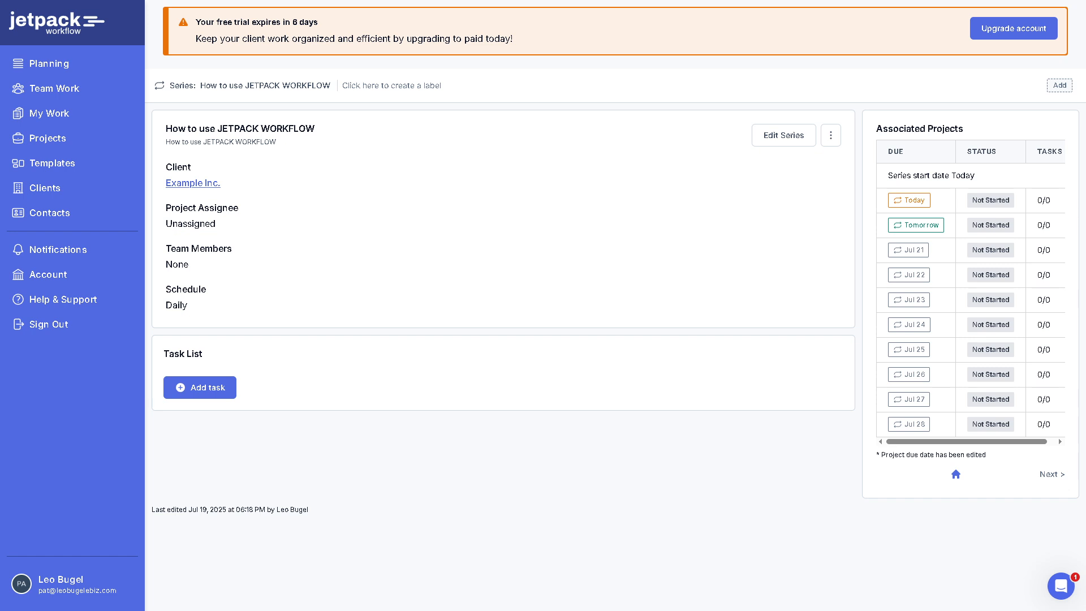
- Add a task to the series with "How to use JETPACK WORKFLOW" as both its name and description
left_click(228, 386)
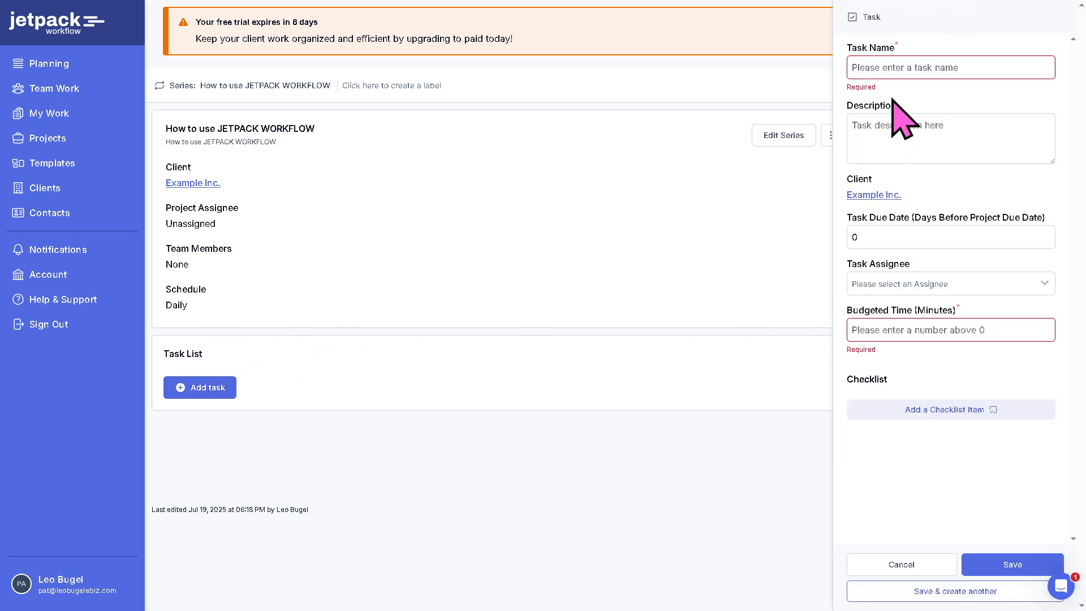
left_click(900, 65)
key("ctrl+v")
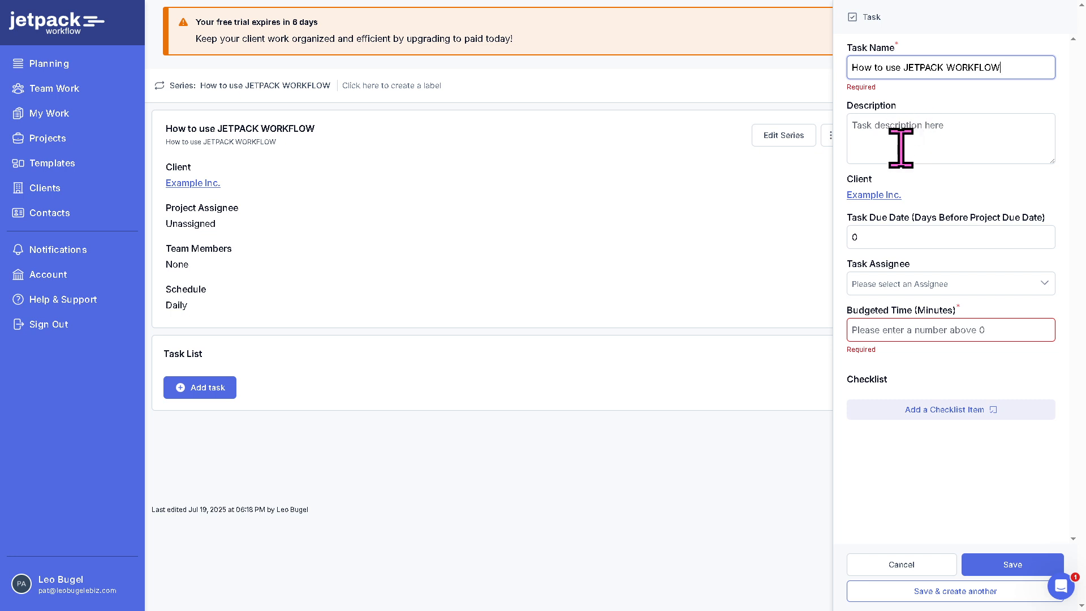
left_click(901, 148)
key("ctrl+v")
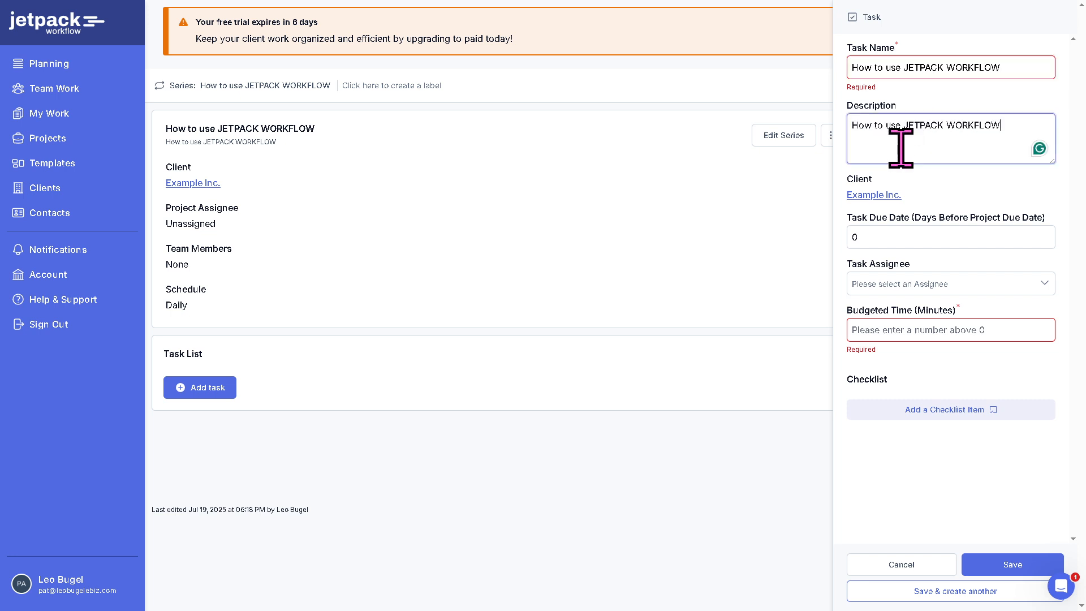
- Assign the task to the available team member and set its budgeted time to 69 minutes
left_click(977, 285)
left_click(898, 331)
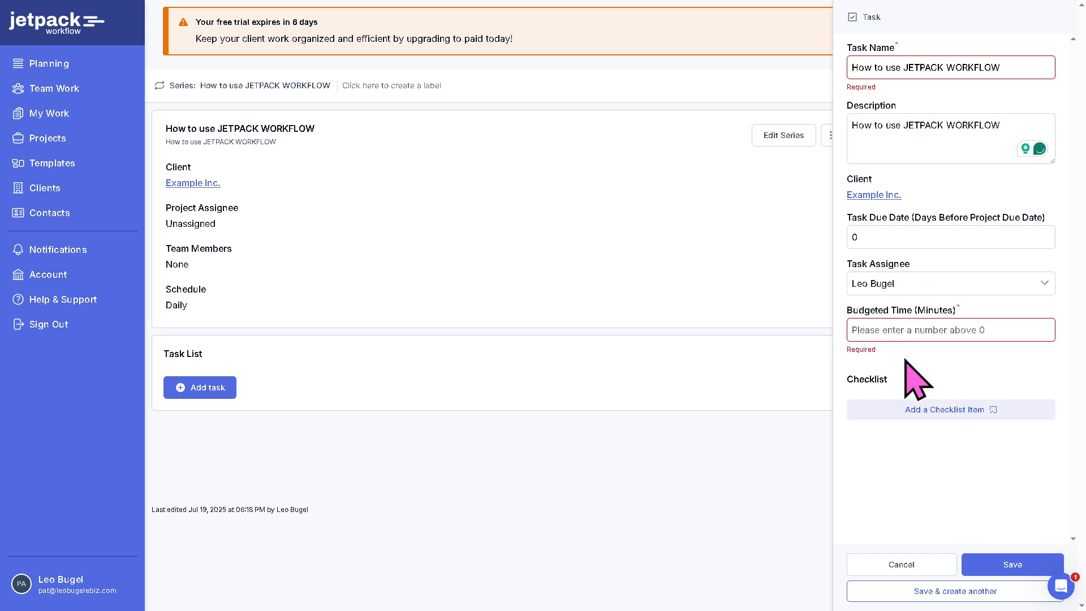
left_click(928, 331)
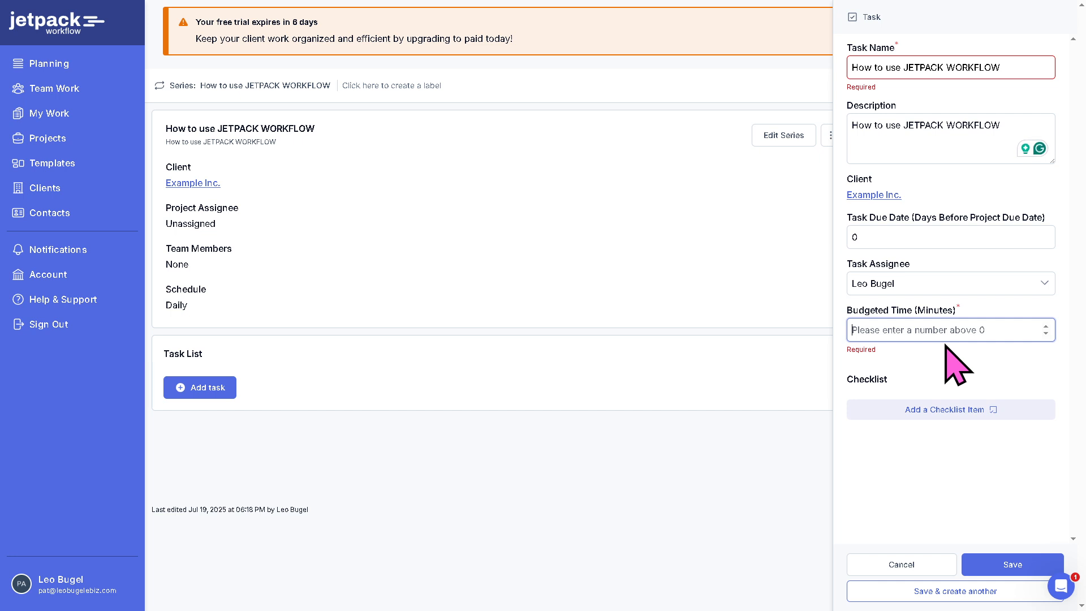
type("69")
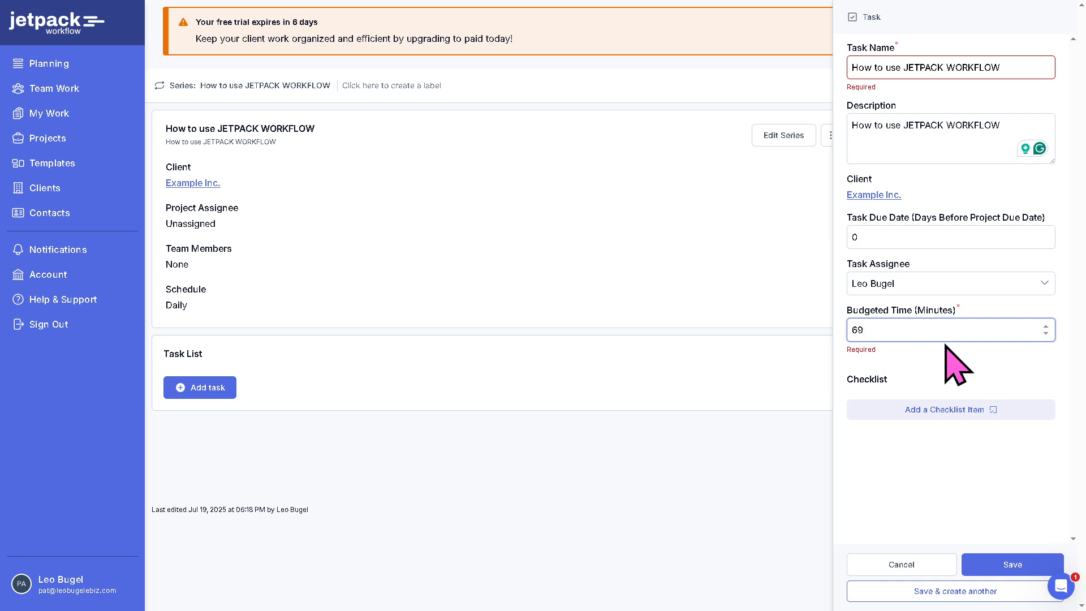
left_click(913, 496)
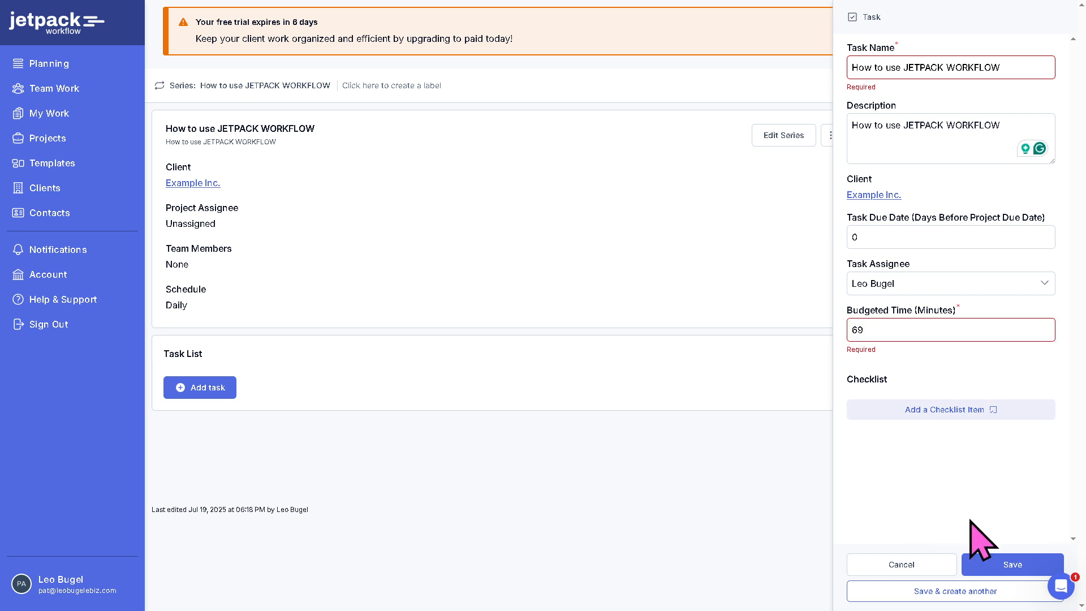
- Add the checklist item "How to use JETPACK WORKFLOW" and save the task, applying the changes to the whole series
left_click(914, 411)
key("ctrl+v")
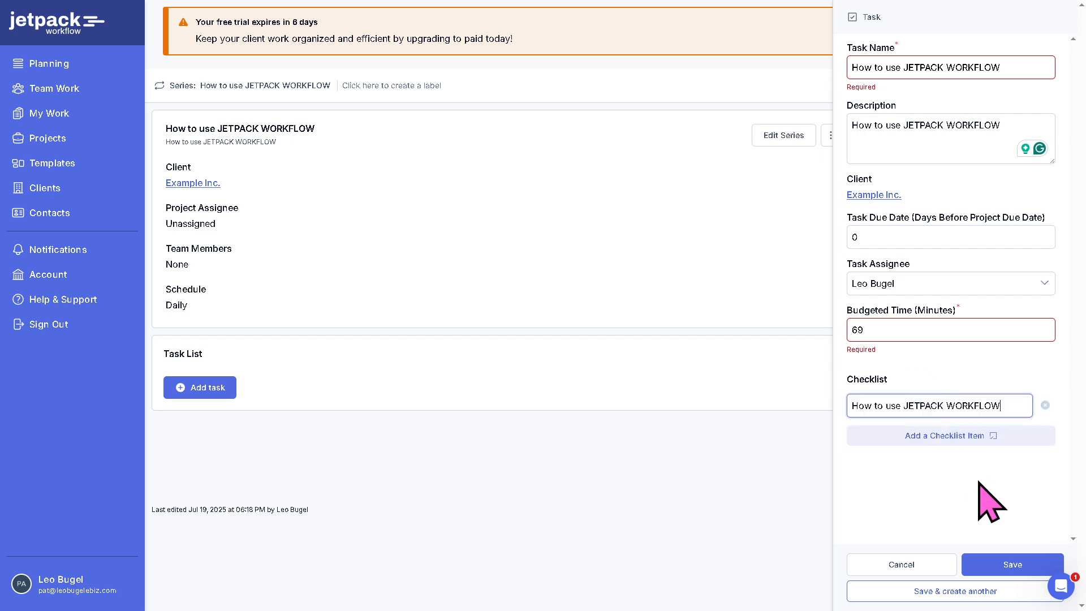
left_click(1010, 567)
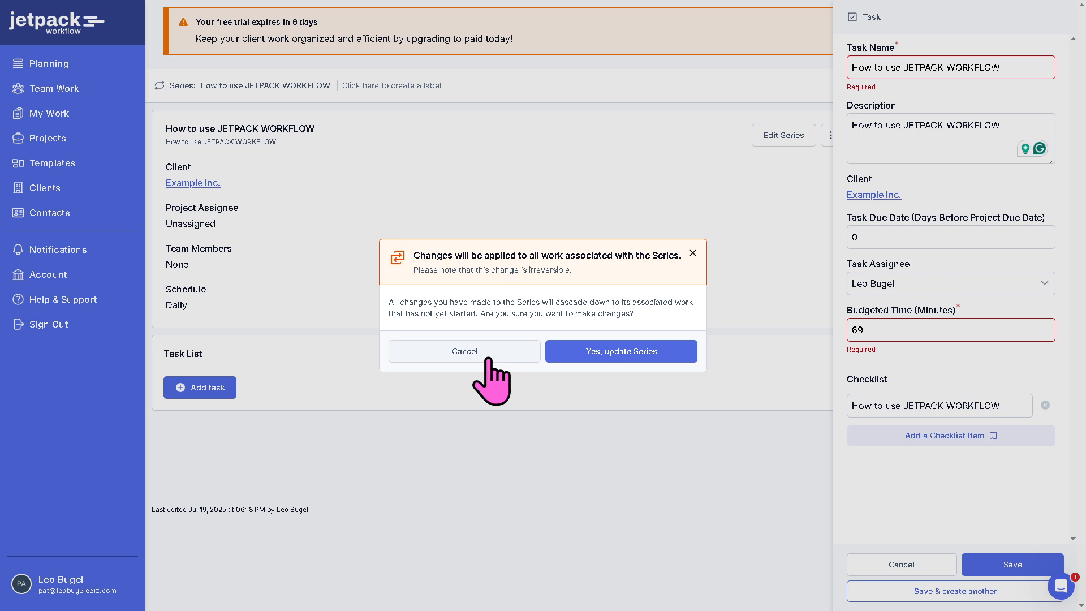
left_click(656, 357)
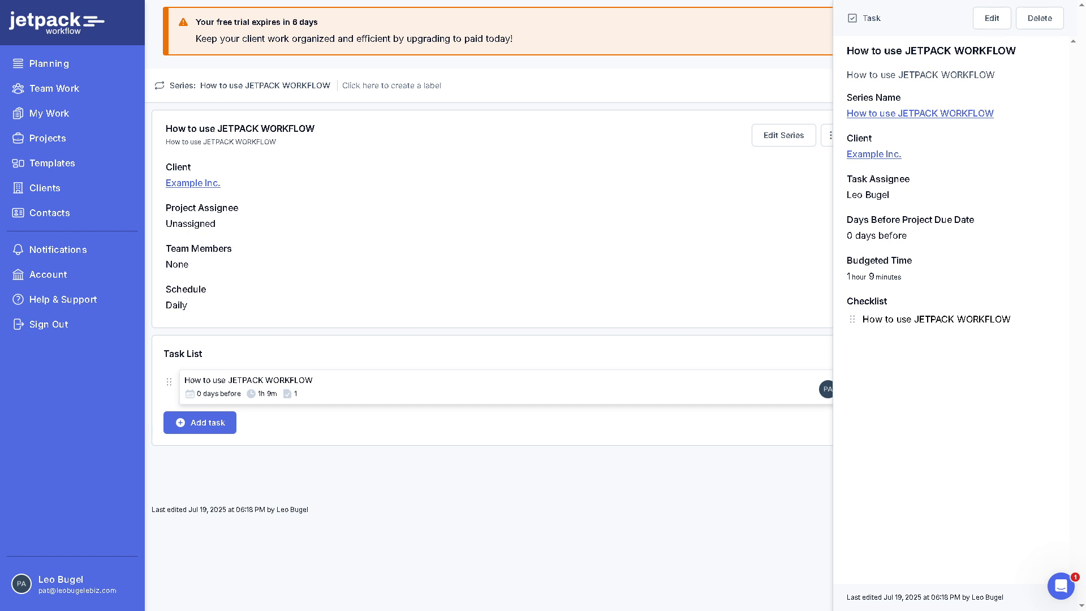
- Create a new template with "How to use JETPACK WORKFLOW" as both its name and description
left_click(57, 163)
left_click(57, 164)
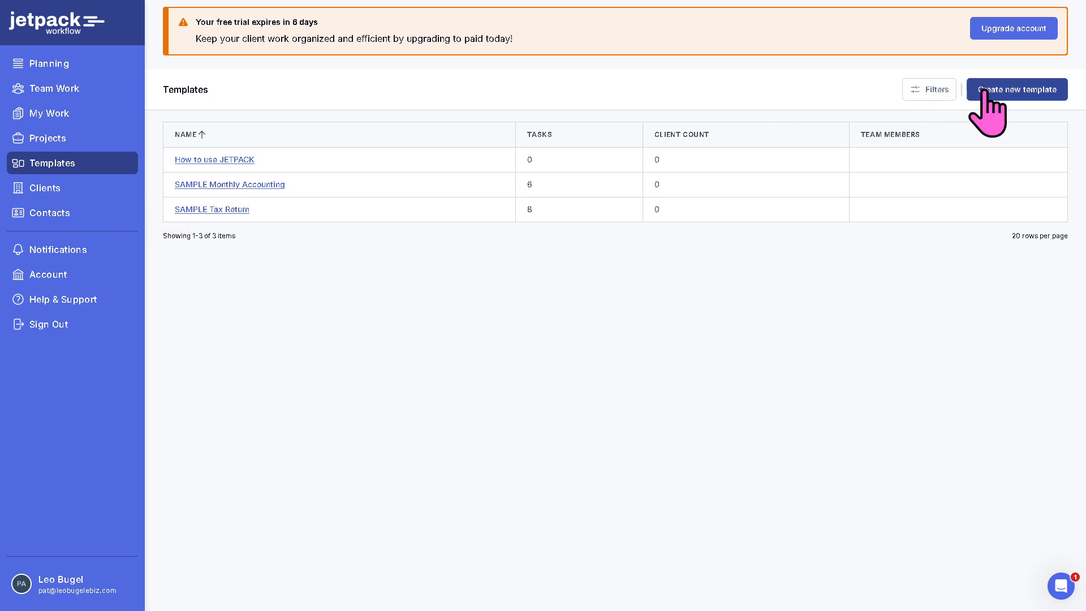
left_click(1015, 93)
left_click(530, 135)
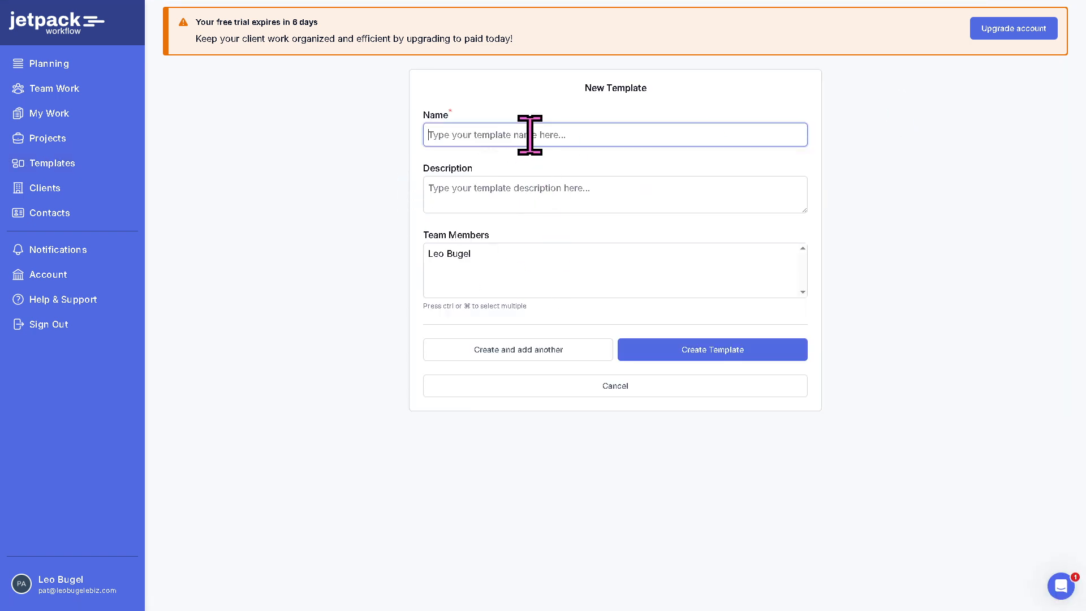
type("How to use JETPACK WORKFLOW")
left_click(502, 198)
type("How to use JETPACK WORKFLOW")
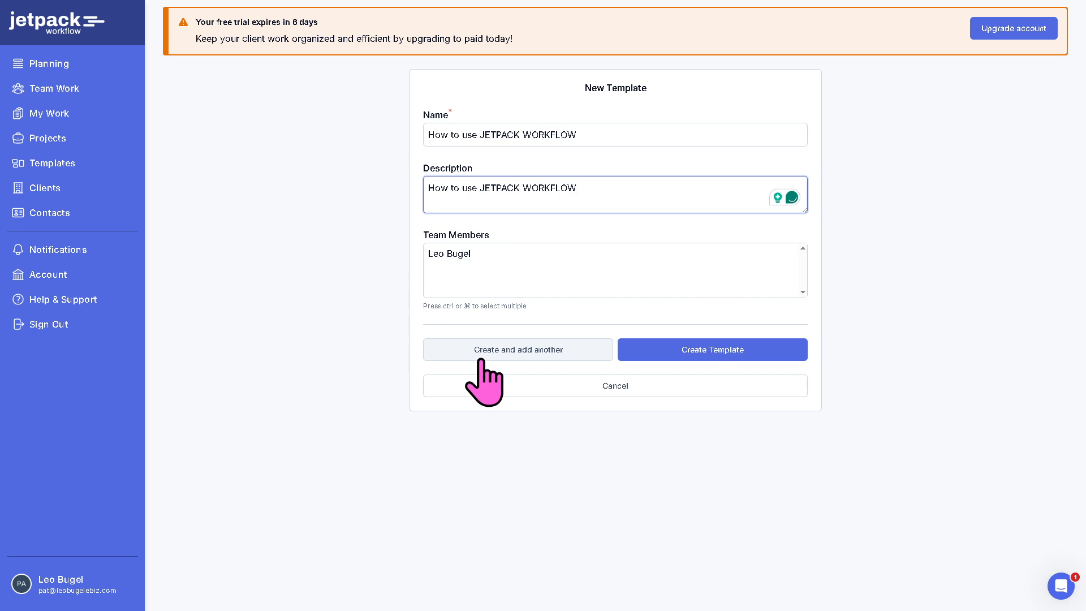
left_click(673, 346)
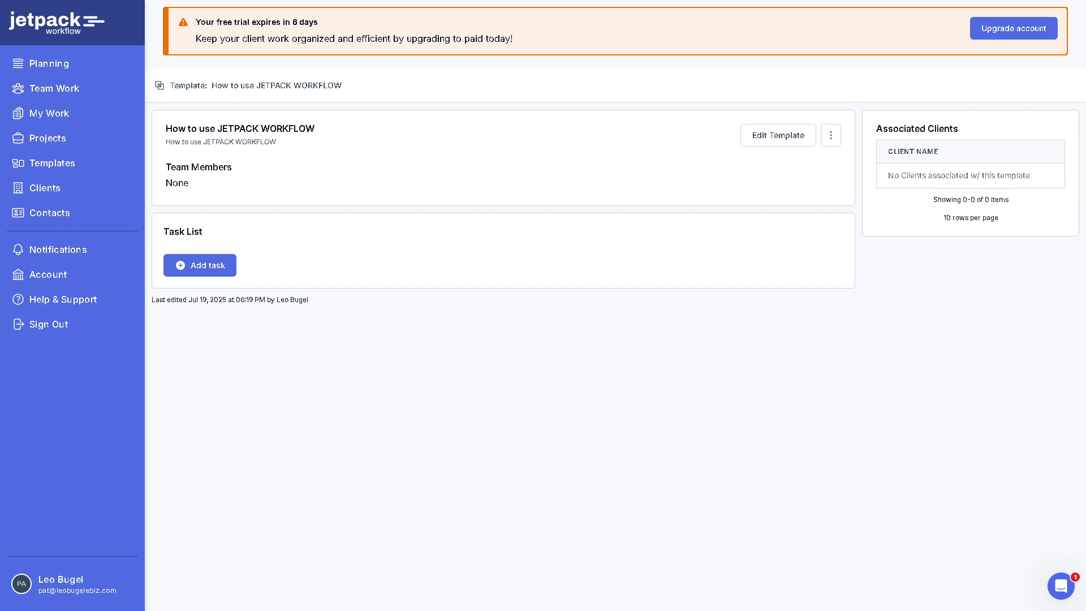
- Start a new client with "How to use JETPACK WORKFLOW" as both its name and description
left_click(60, 190)
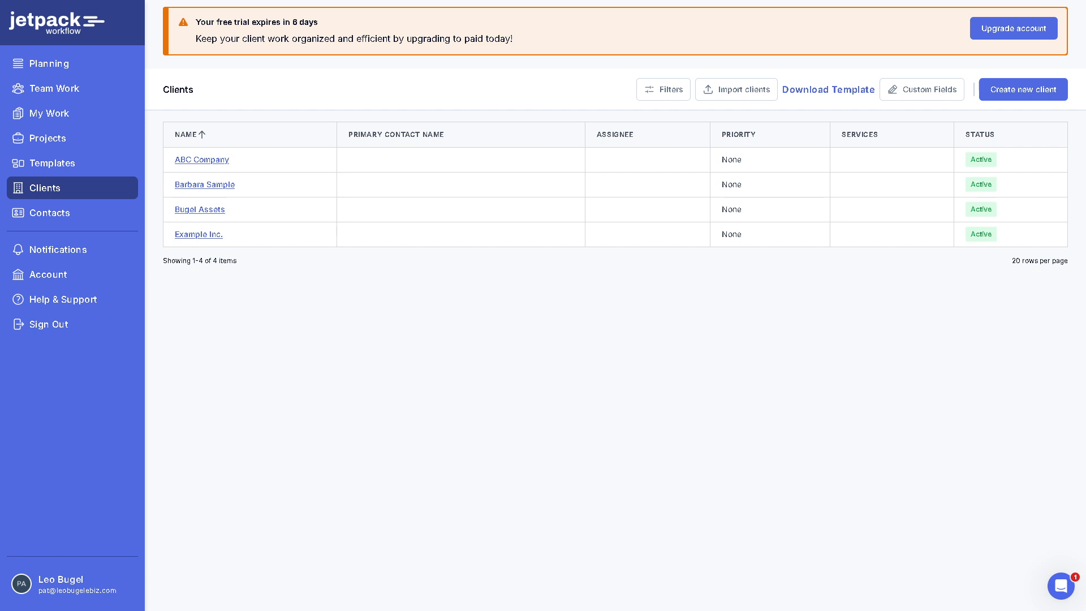
left_click(1039, 92)
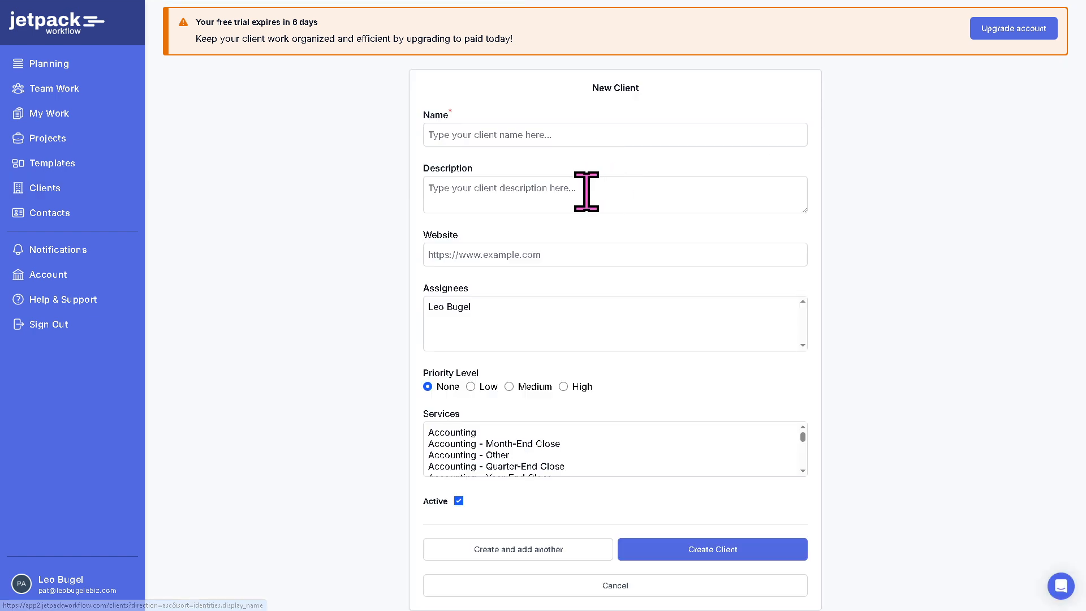
left_click(553, 136)
type("How to use JETPACK WORKFLOW")
left_click(533, 187)
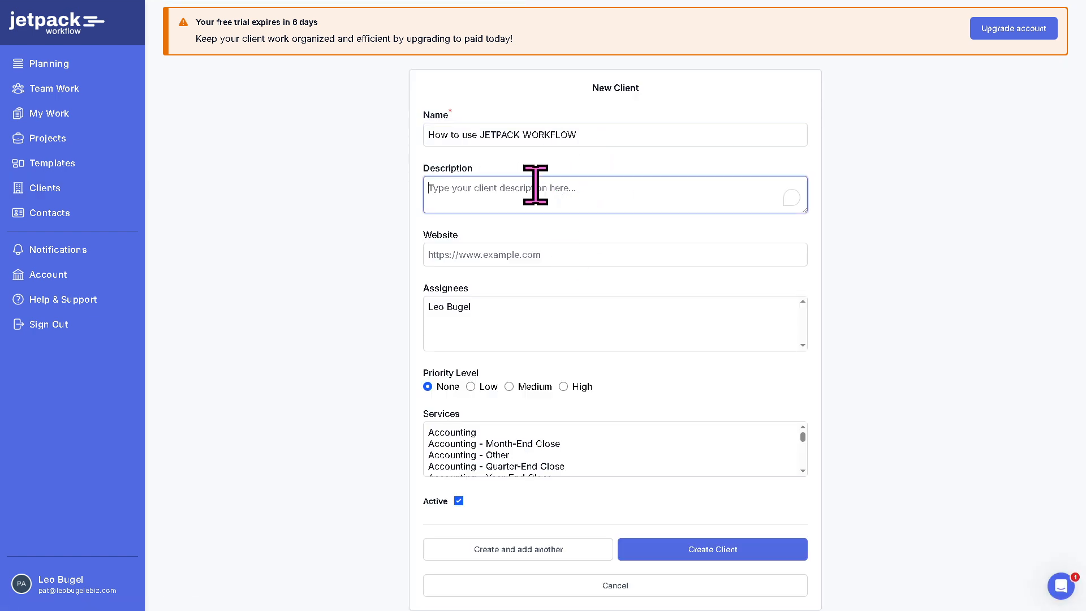
type("How to use JETPACK WORKFLOW")
left_click(557, 253)
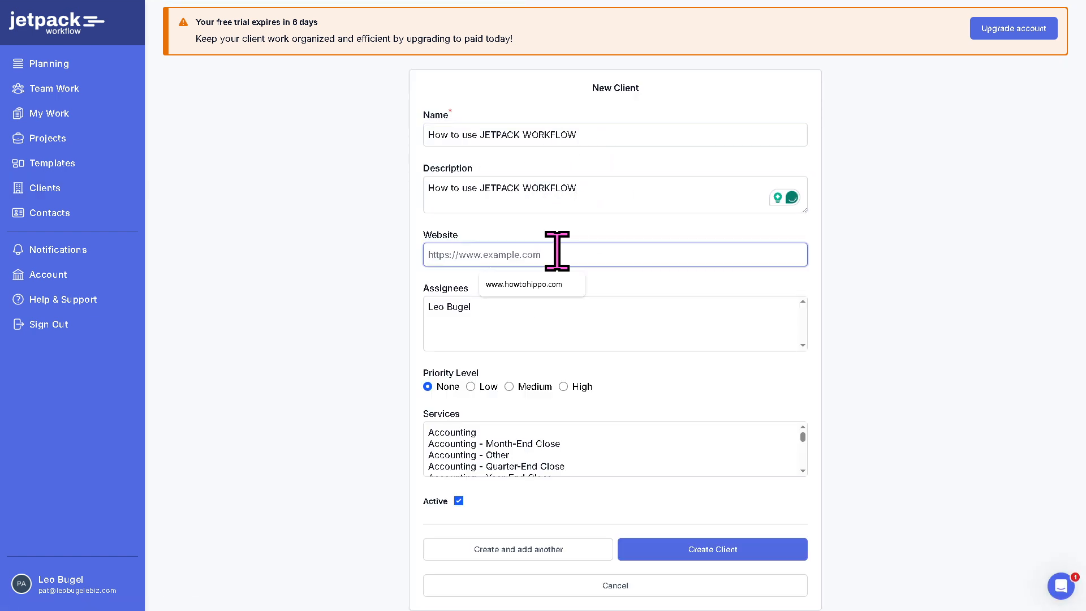
type("www.")
type("How to use JETPACK WORKFLOW")
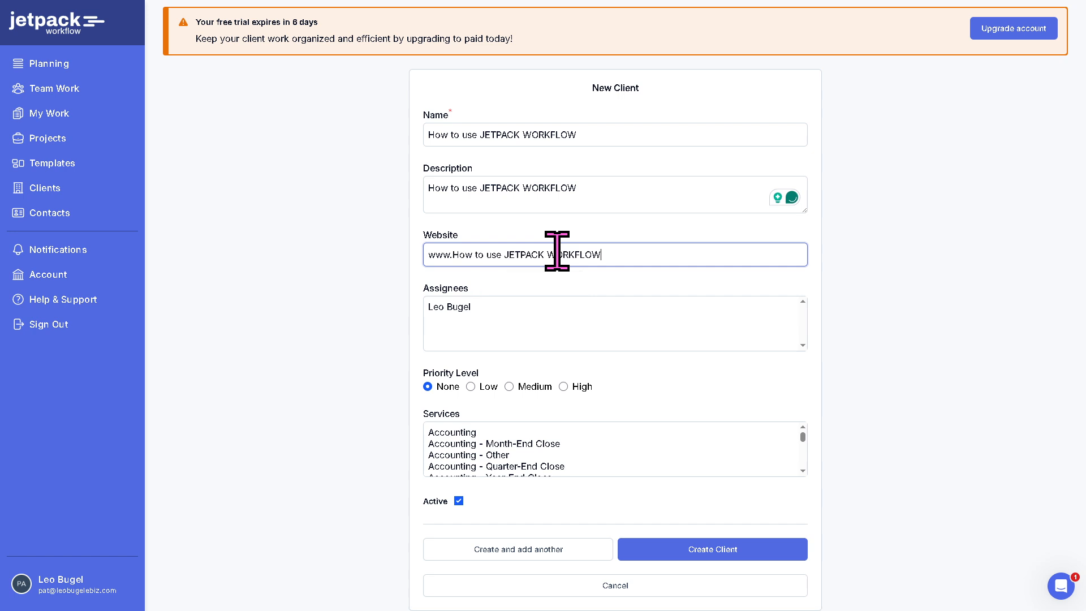
key("ctrl+z")
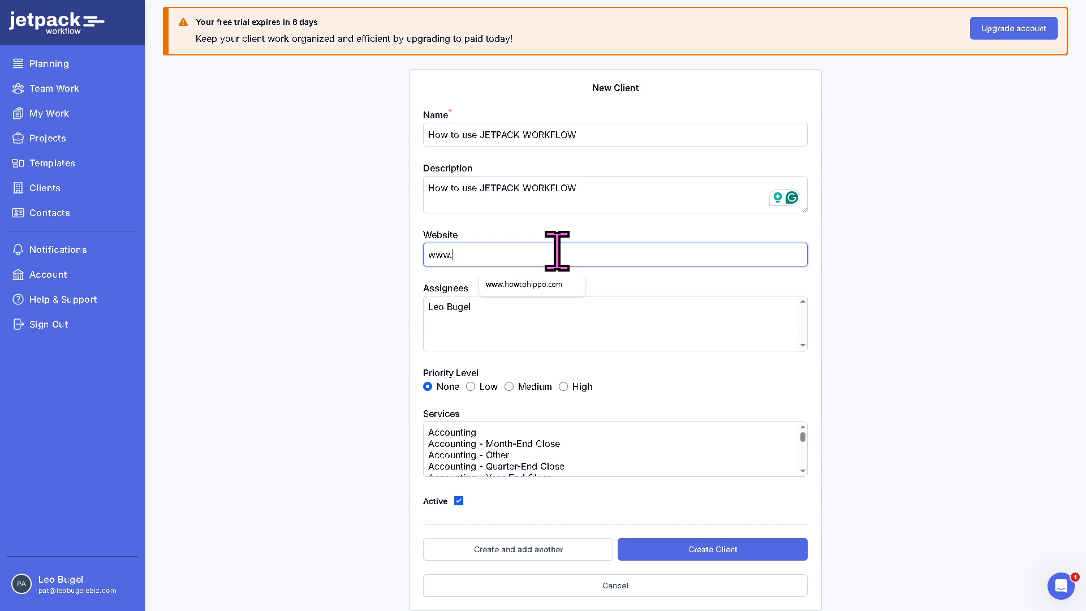
type("howtousejetpackworkflow.com")
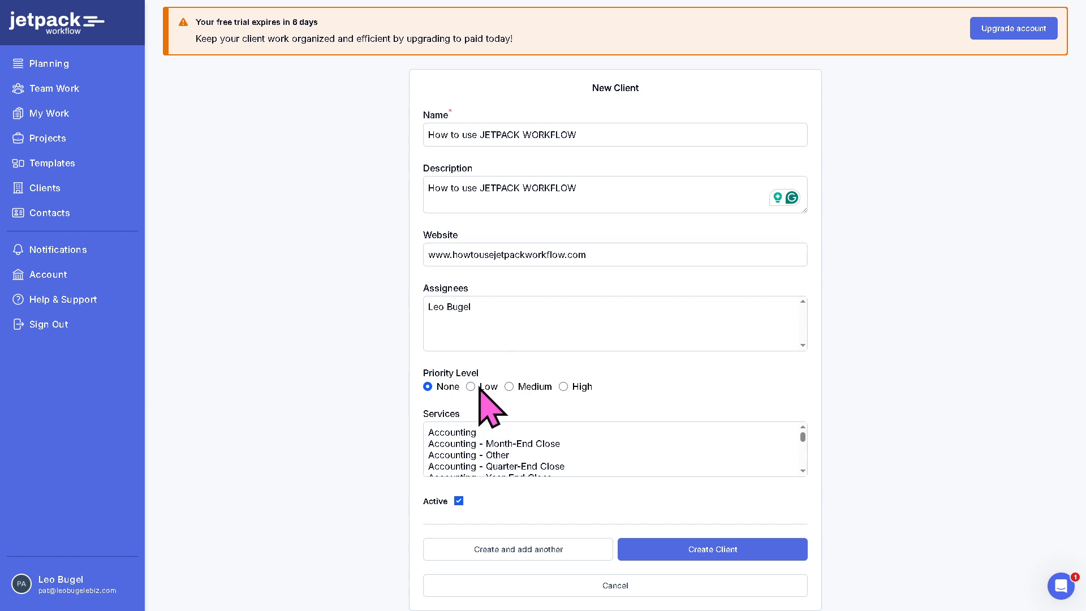
- Set the client's priority level to High, select the Accounts Receivable service, and try to create the client
left_click(564, 386)
scroll(534, 448, "down", 1)
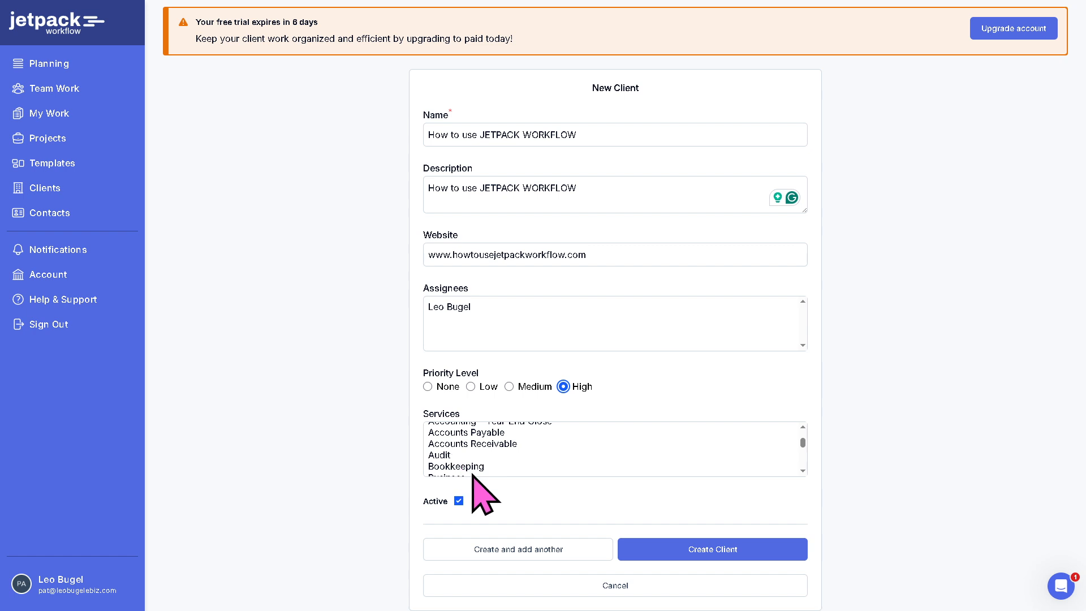
left_click(453, 444)
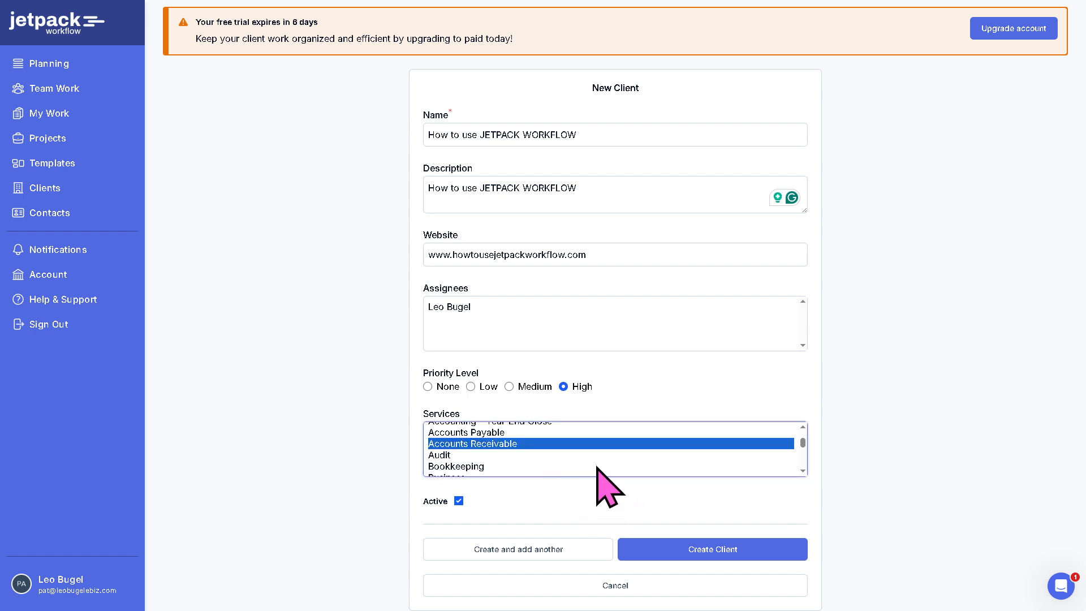
left_click(719, 552)
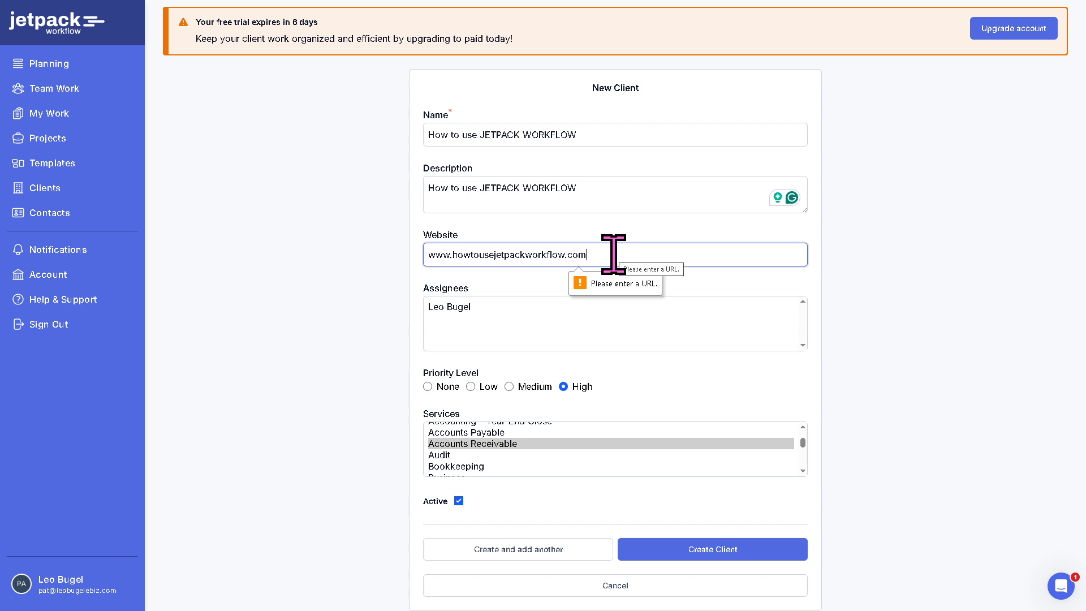
- Clear the client's website and create the client
left_click_drag(614, 255, 332, 274)
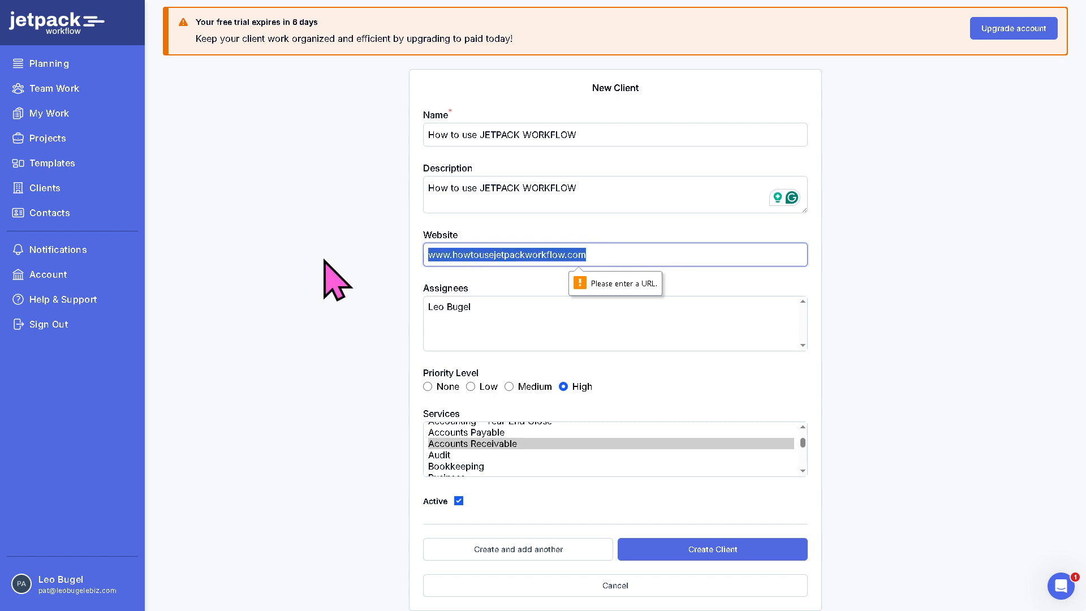
key("BackSpace")
left_click(748, 558)
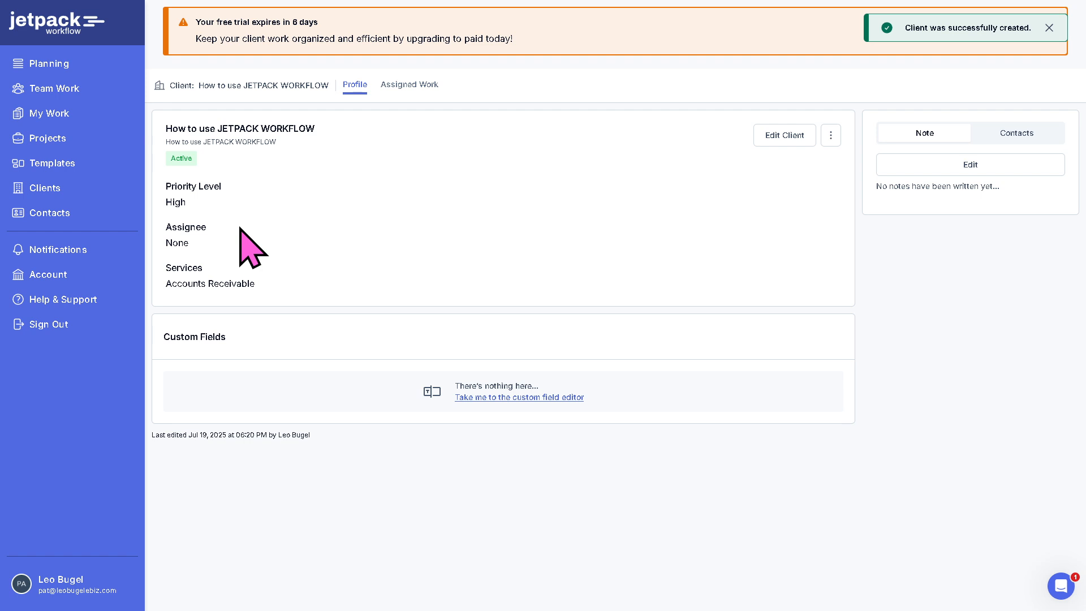
- Create a new contact named "How to use JETPACK WORKFLOW", leaving the other contact details blank
left_click(64, 215)
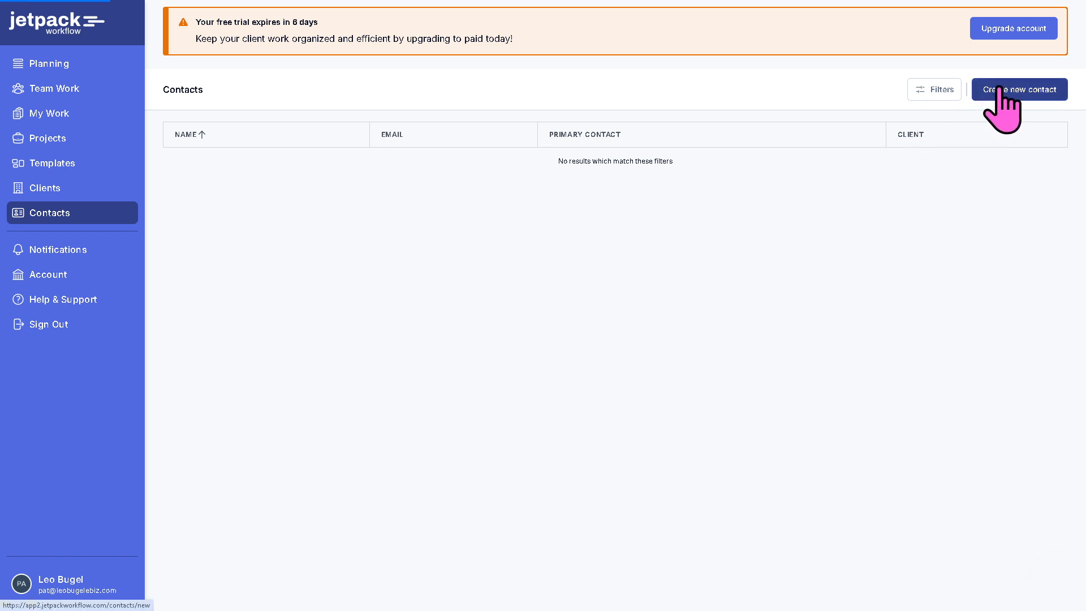
left_click(999, 89)
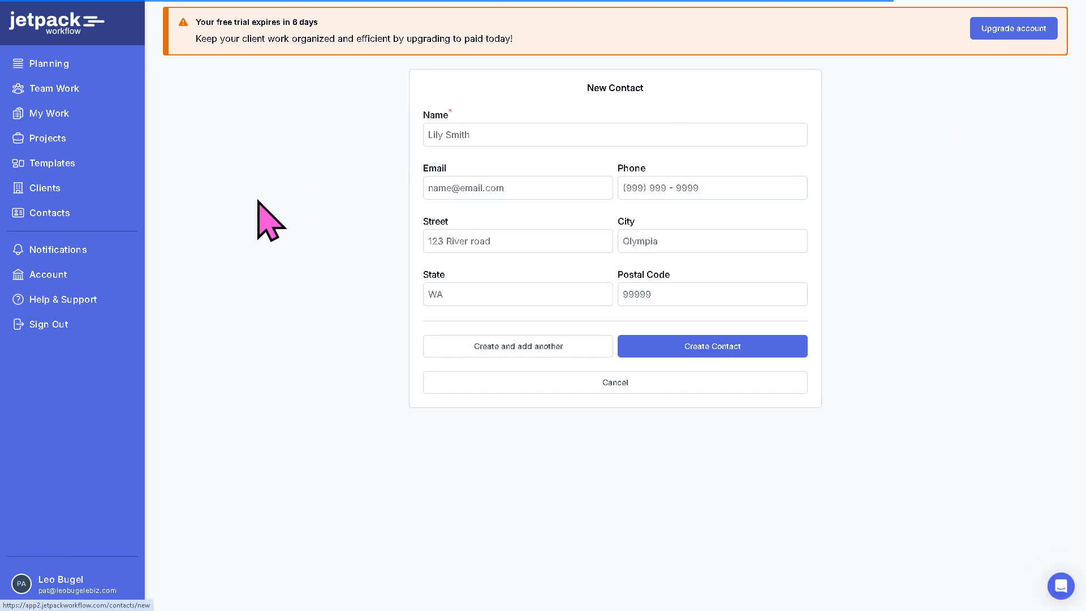
left_click(439, 135)
type("How to use JETPACK WORKFLOW")
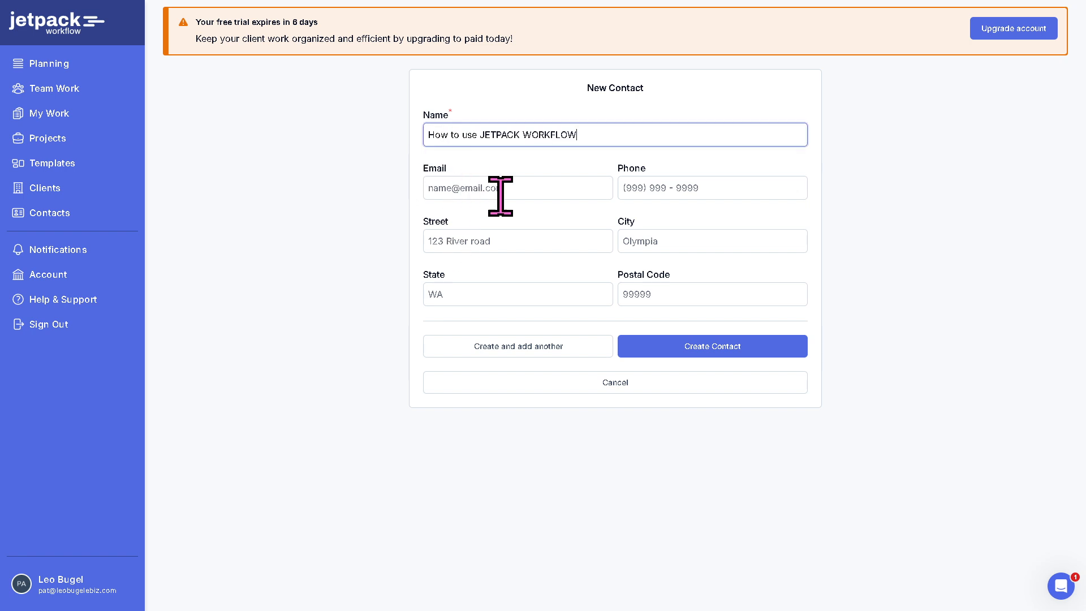
left_click(713, 349)
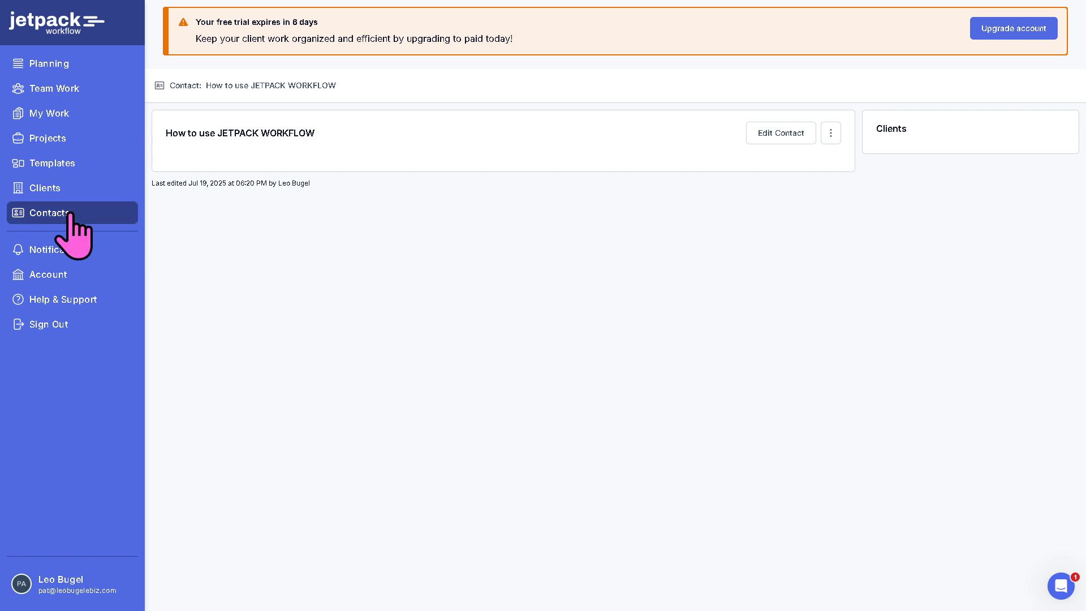
- Turn off every notification type in the notification settings, from "Your task is up next" through "Task due today"
left_click(84, 250)
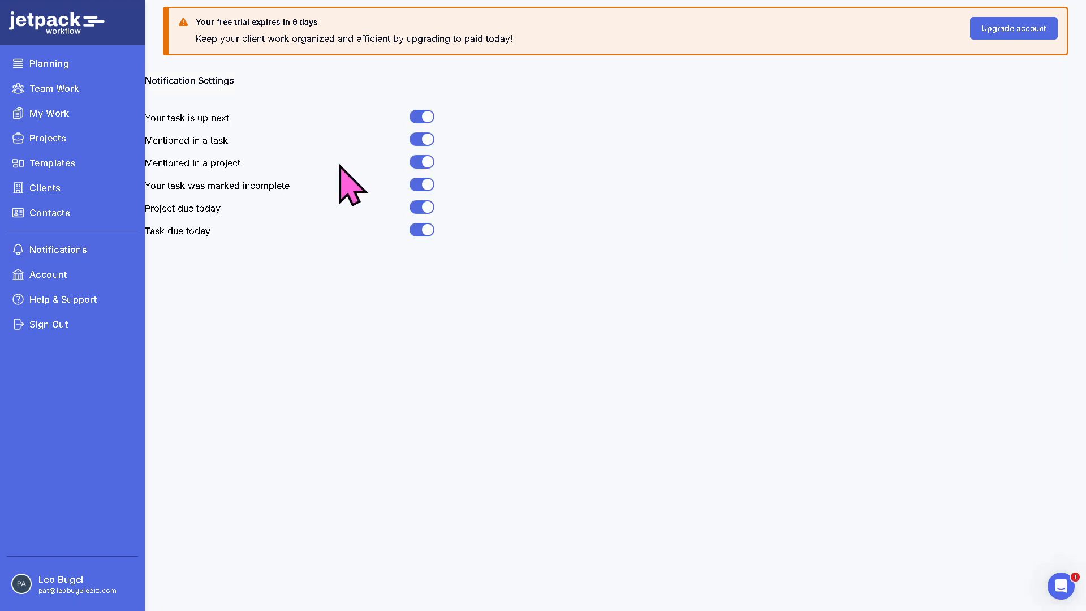
left_click(421, 117)
left_click(419, 140)
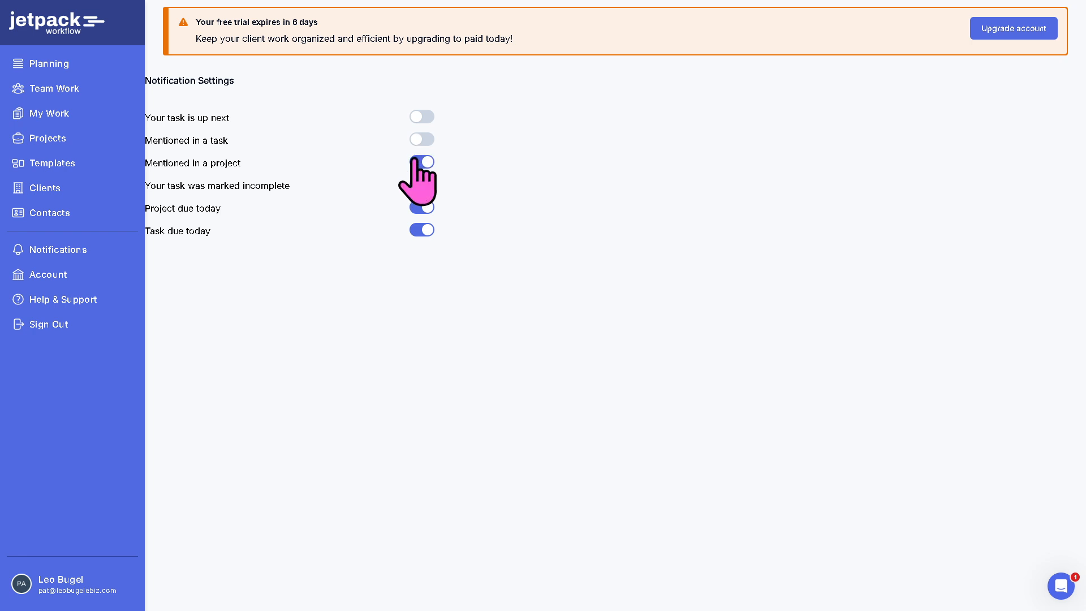
left_click(419, 163)
left_click(421, 184)
left_click(421, 207)
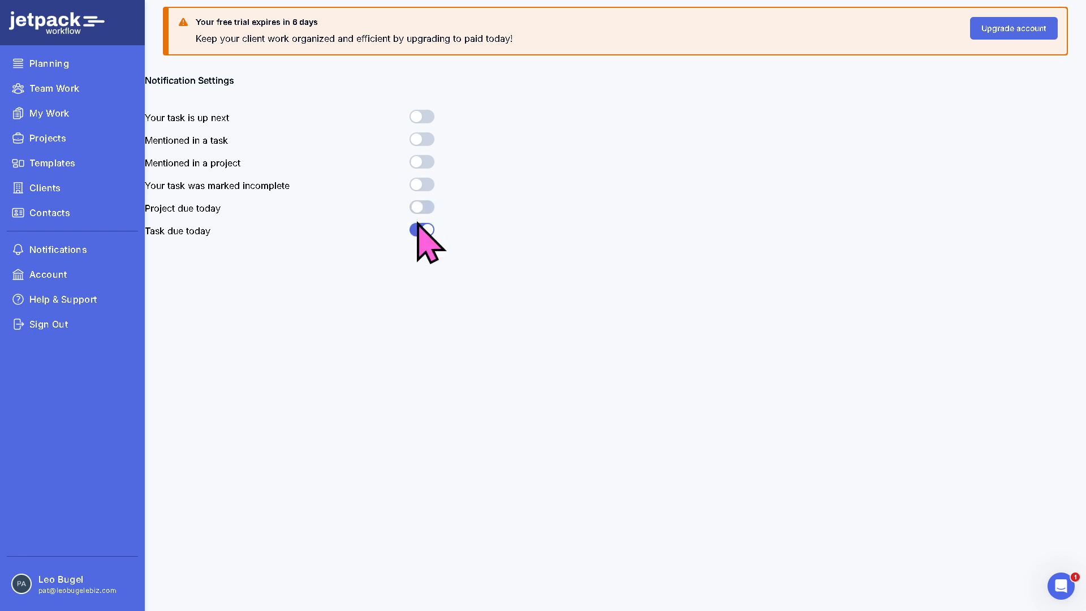
left_click(422, 230)
- Turn all the task and project notification types back on
left_click(428, 117)
left_click(428, 140)
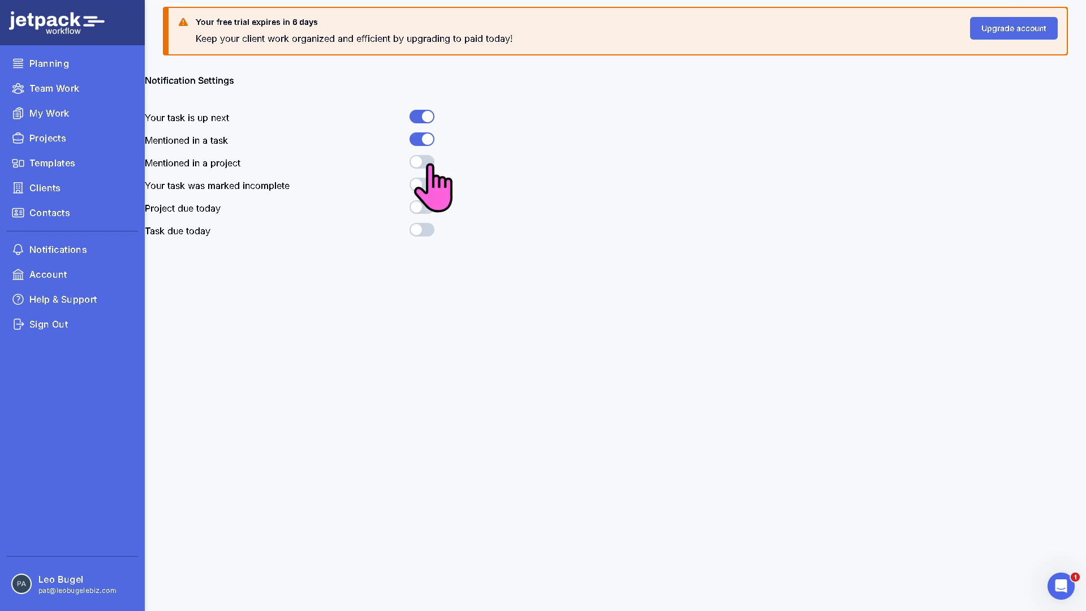
left_click(428, 163)
left_click(429, 185)
left_click(428, 207)
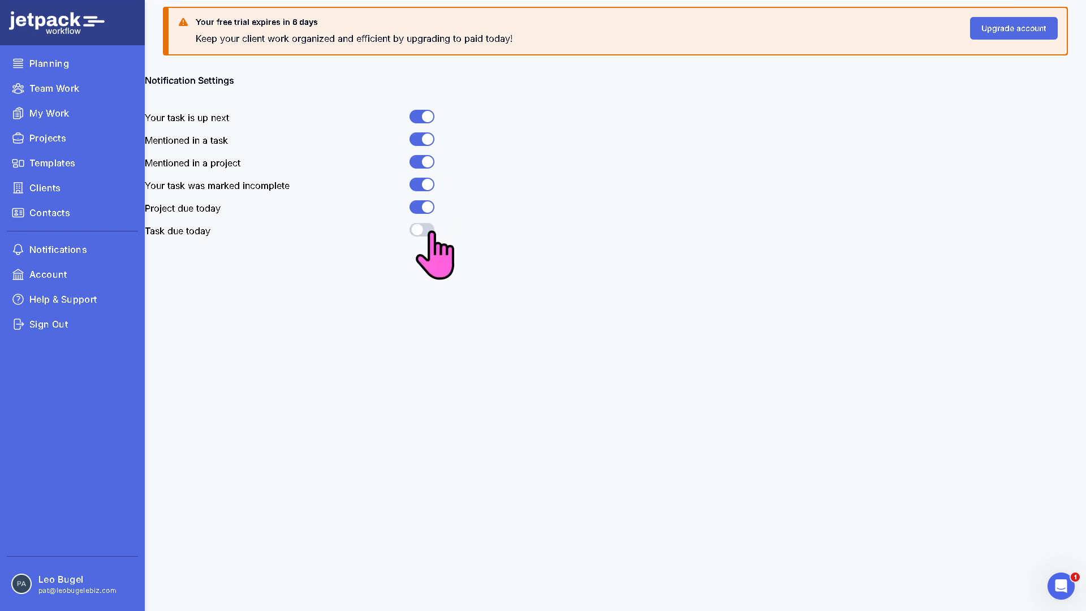
left_click(426, 230)
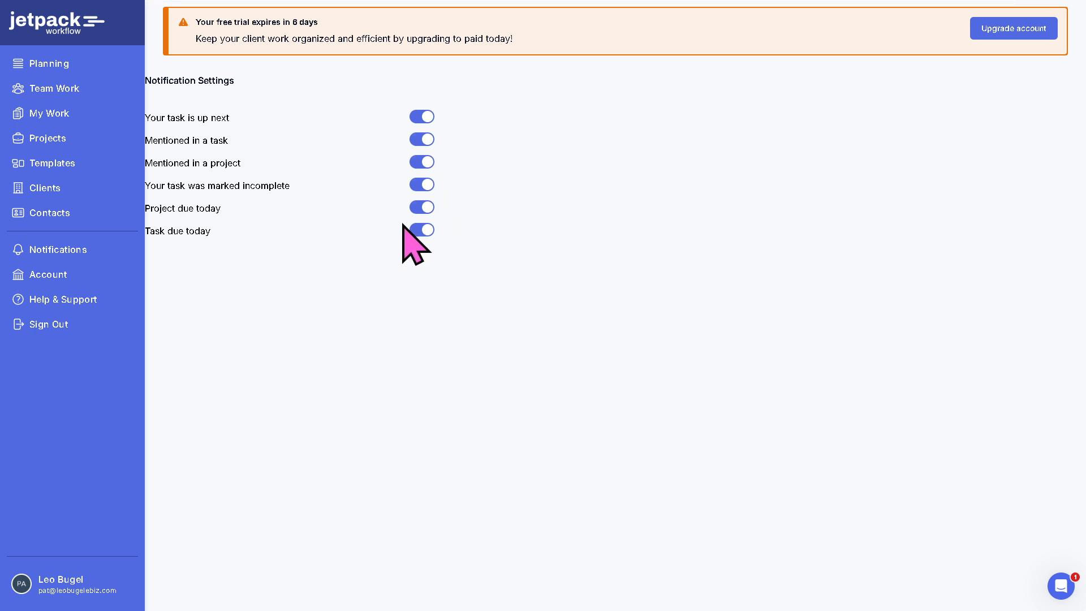